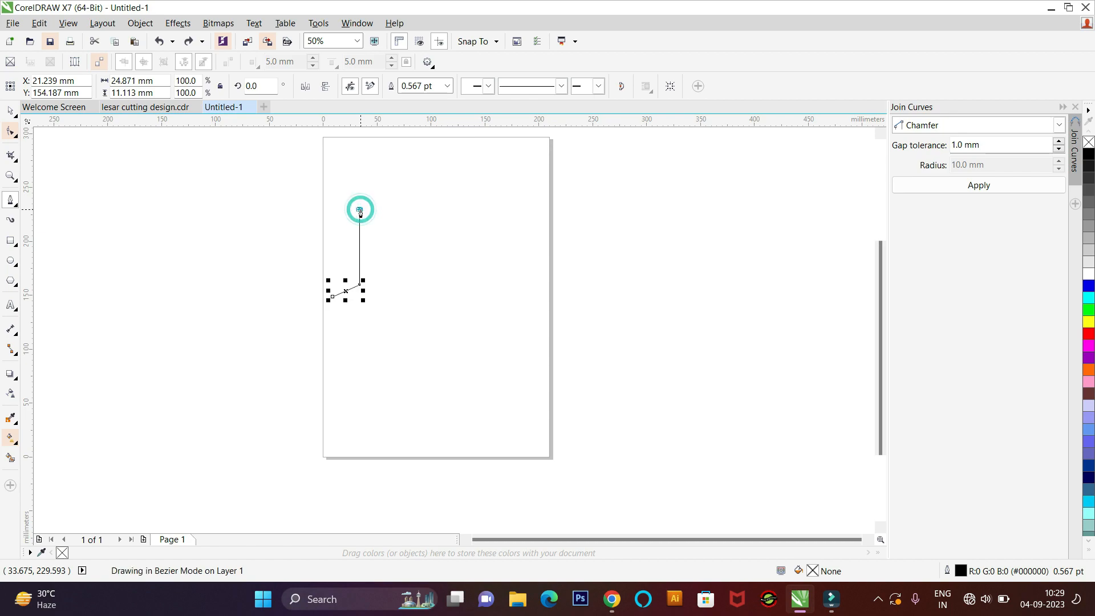
# - Continue the Bezier outline of the frame along its top edge, with a pointed peak in the middle
pyautogui.click(416, 209)
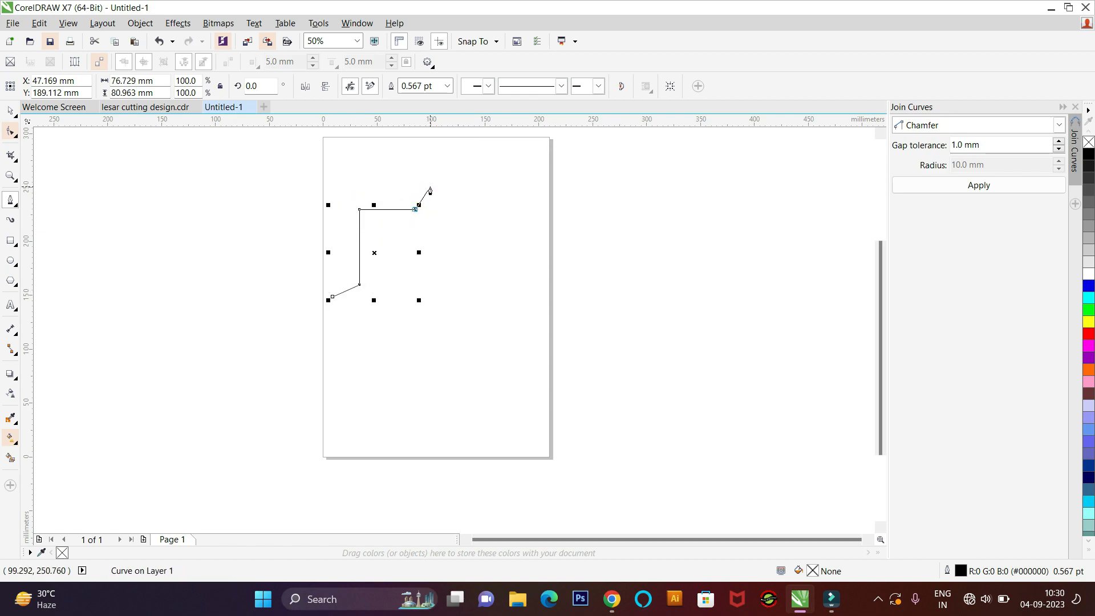
pyautogui.click(434, 189)
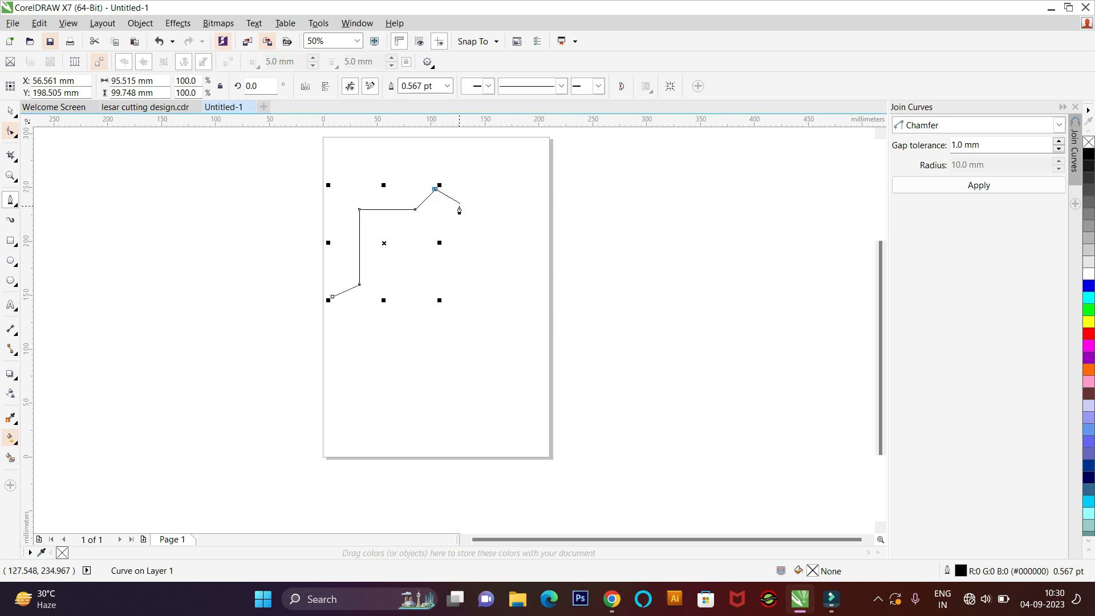
pyautogui.click(463, 209)
pyautogui.hotkey('ctrl', 'z')
pyautogui.click(450, 205)
pyautogui.click(517, 205)
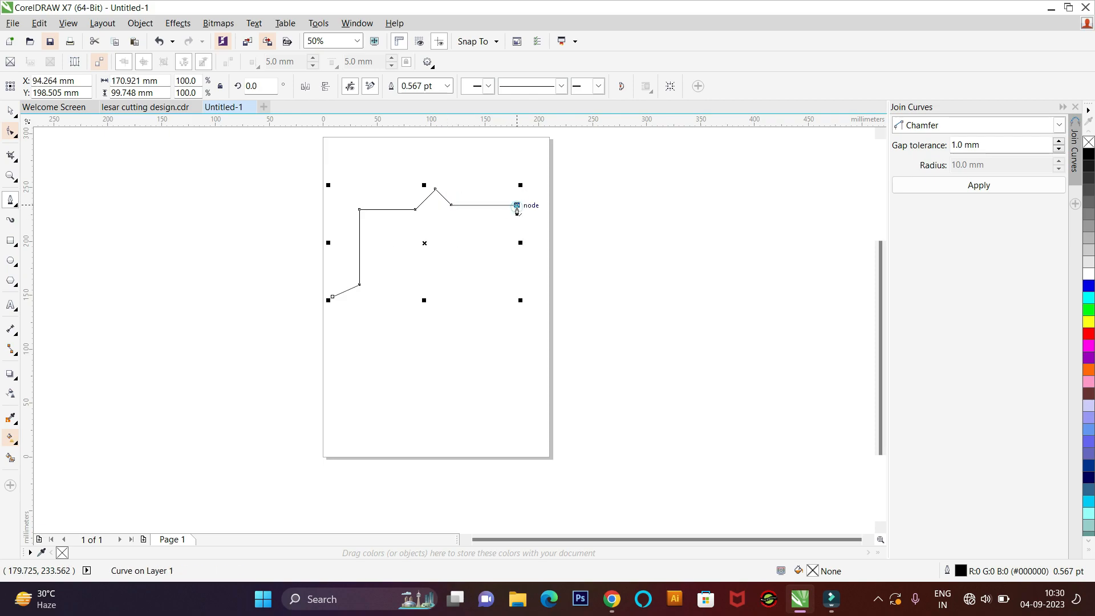
# - Extend the frame outline straight down its right side and end it with an outward flare, about 194 mm wide overall
pyautogui.click(518, 288)
pyautogui.hotkey('ctrl', 'z')
pyautogui.click(518, 284)
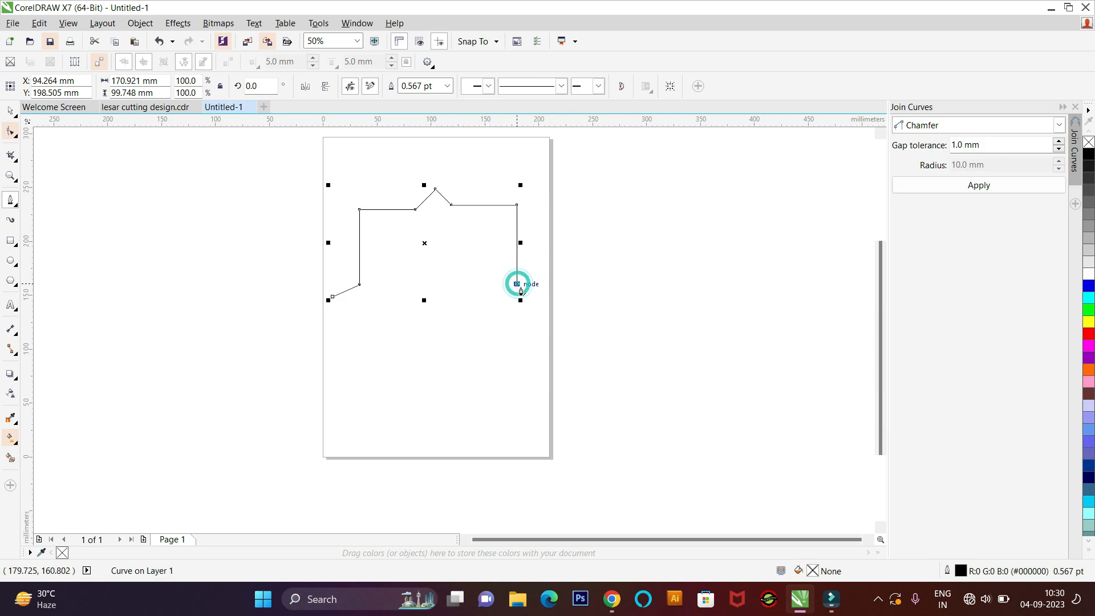
pyautogui.click(557, 310)
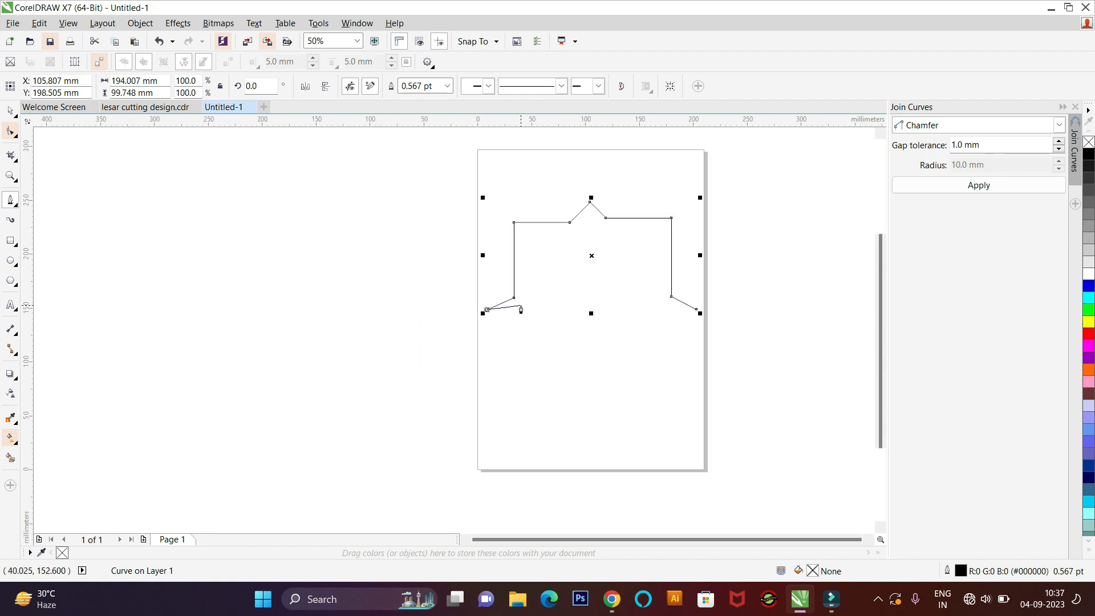
# - Draw the inner contour just inside the outer outline, following its peak, and close the frame at the right flare tip
pyautogui.click(520, 305)
pyautogui.click(519, 231)
pyautogui.click(570, 231)
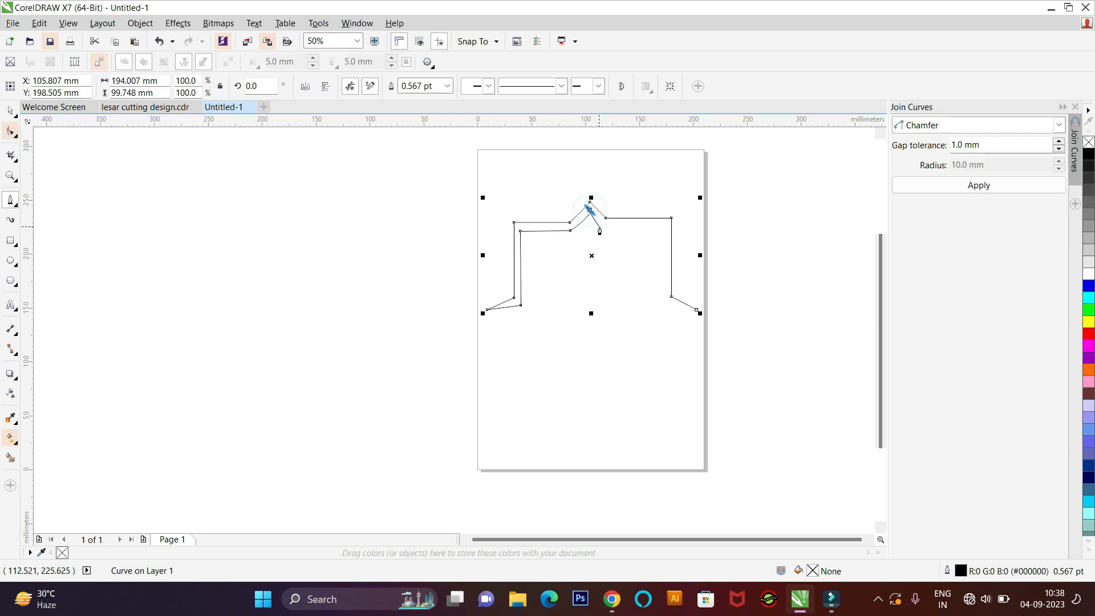
pyautogui.hotkey('ctrl', 'z')
pyautogui.click(592, 213)
pyautogui.click(603, 227)
pyautogui.click(661, 227)
pyautogui.click(696, 309)
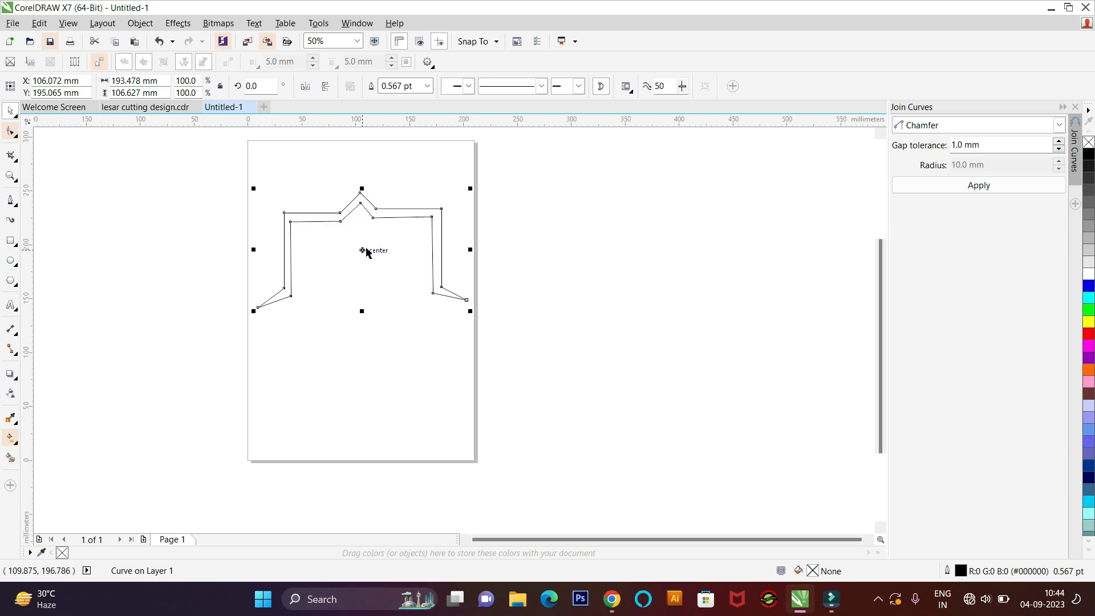
# - Place a copy of the peaked frame below the original and mirror it vertically
pyautogui.moveTo(362, 247); pyautogui.dragTo(360, 368)
pyautogui.click(325, 86)
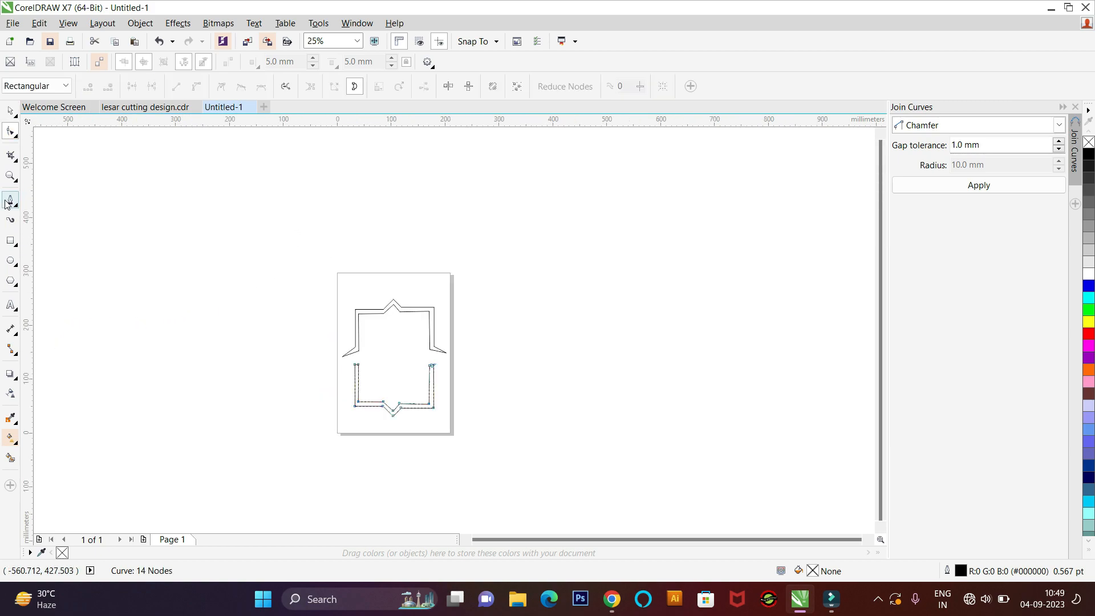
# - Draw a closed four-sided shape about 246 by 368 mm beside the page and add a concentric copy enlarged to 121.3%
pyautogui.scroll(-2, 486, 340)
pyautogui.scroll(2, 533, 335)
pyautogui.press('F5')
pyautogui.click(530, 334)
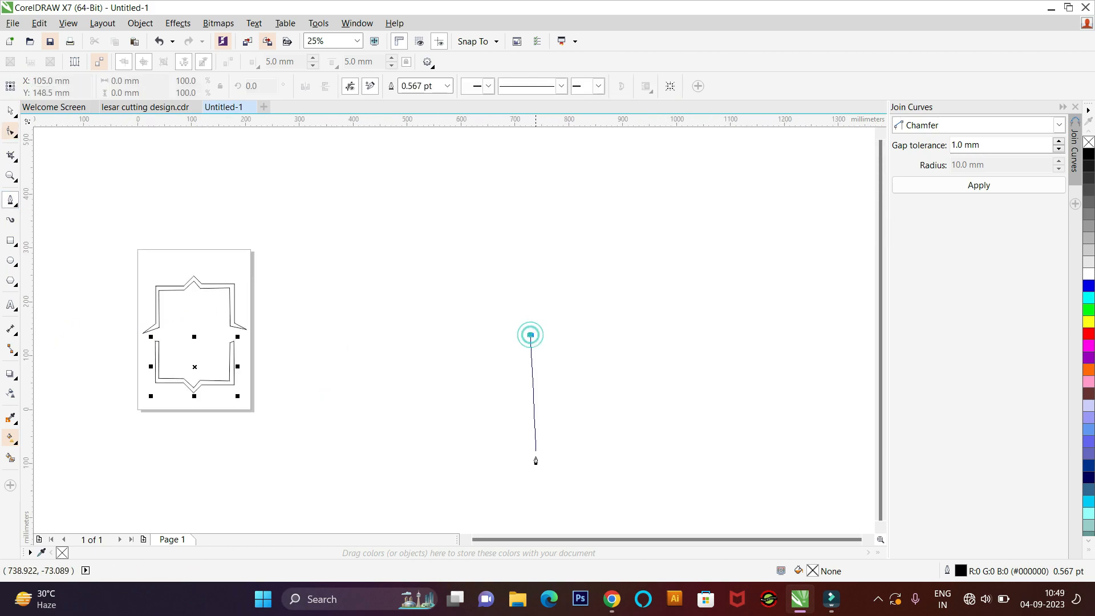
pyautogui.click(528, 464)
pyautogui.scroll(-2, 528, 467)
pyautogui.scroll(2, 464, 498)
pyautogui.click(538, 403)
pyautogui.click(554, 204)
pyautogui.click(671, 256)
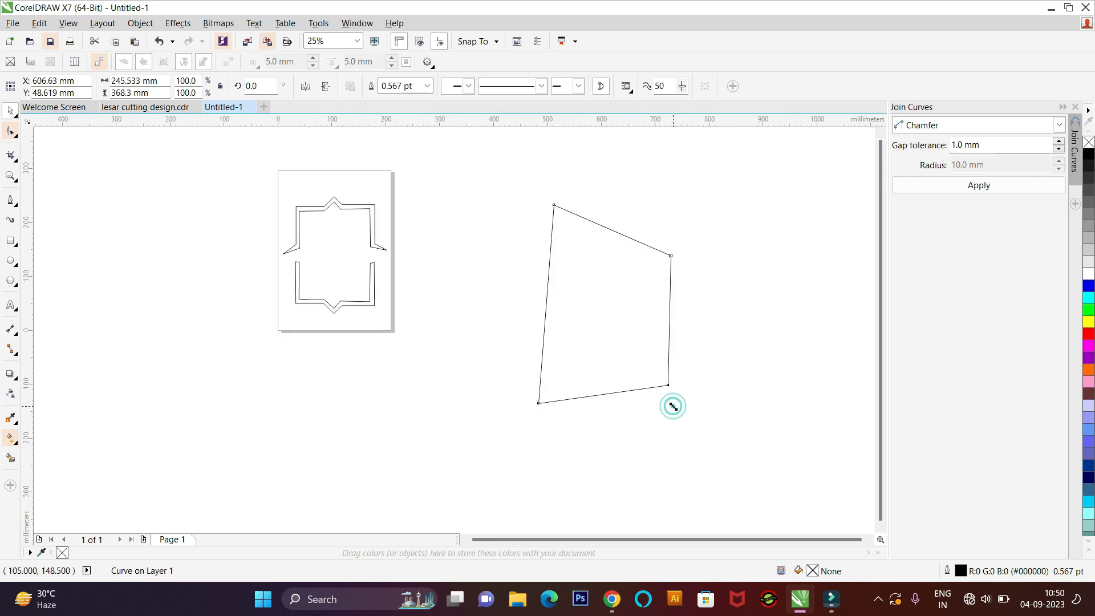
pyautogui.moveTo(673, 406); pyautogui.dragTo(709, 432)
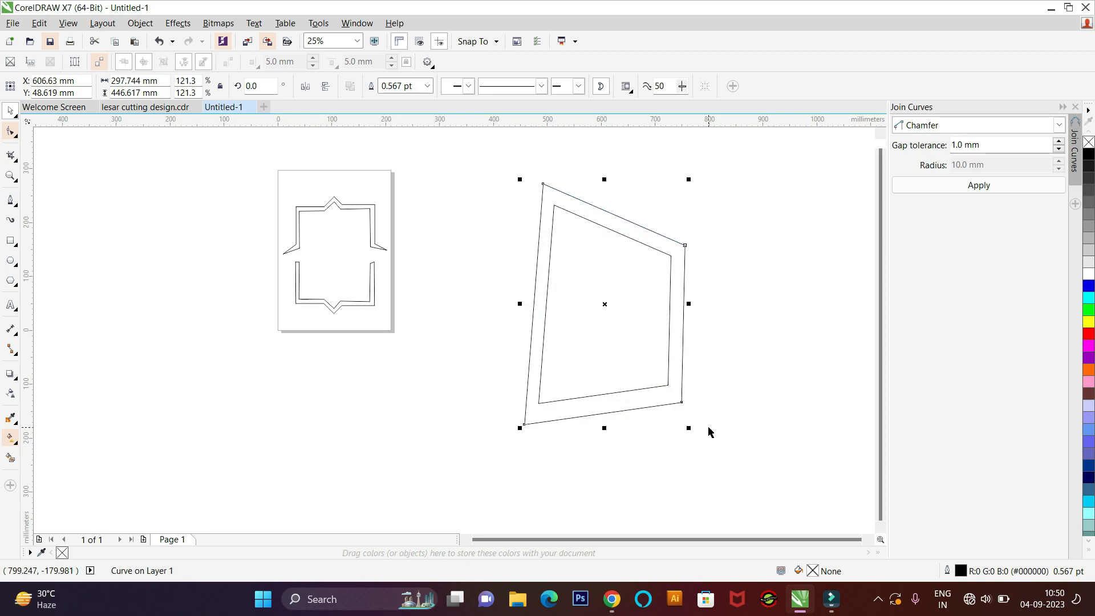
# - Draw a short line about 35 mm long from the inner shape's lower-right corner to the outer shape's bottom edge
pyautogui.click(10, 200)
pyautogui.scroll(3, 668, 386)
pyautogui.click(668, 385)
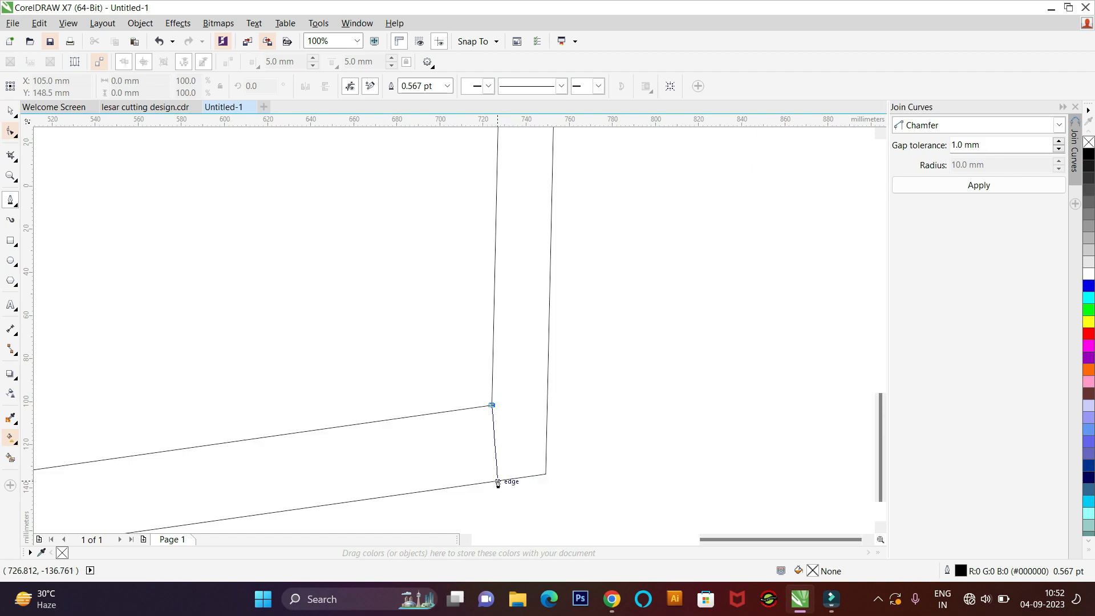
pyautogui.doubleClick(497, 484)
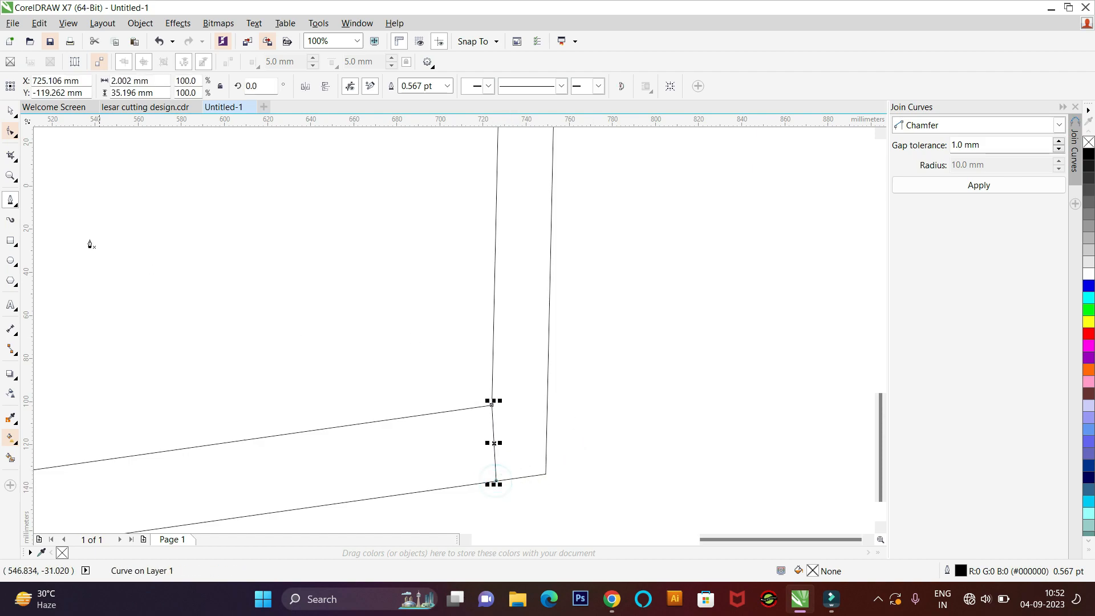
pyautogui.click(10, 153)
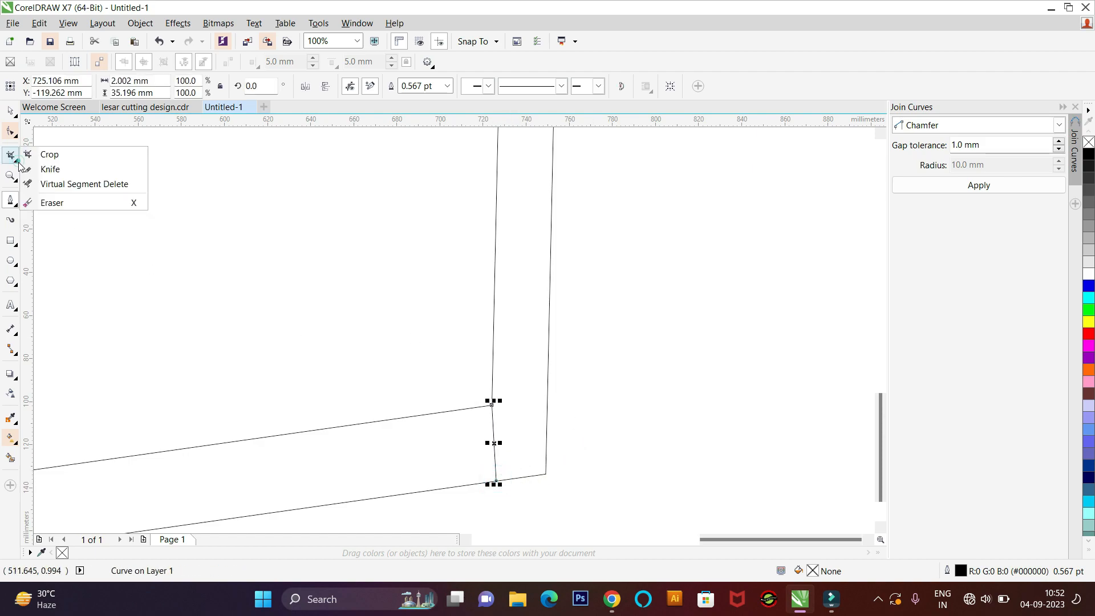
pyautogui.click(40, 184)
pyautogui.scroll(-1, 532, 447)
pyautogui.scroll(1, 507, 409)
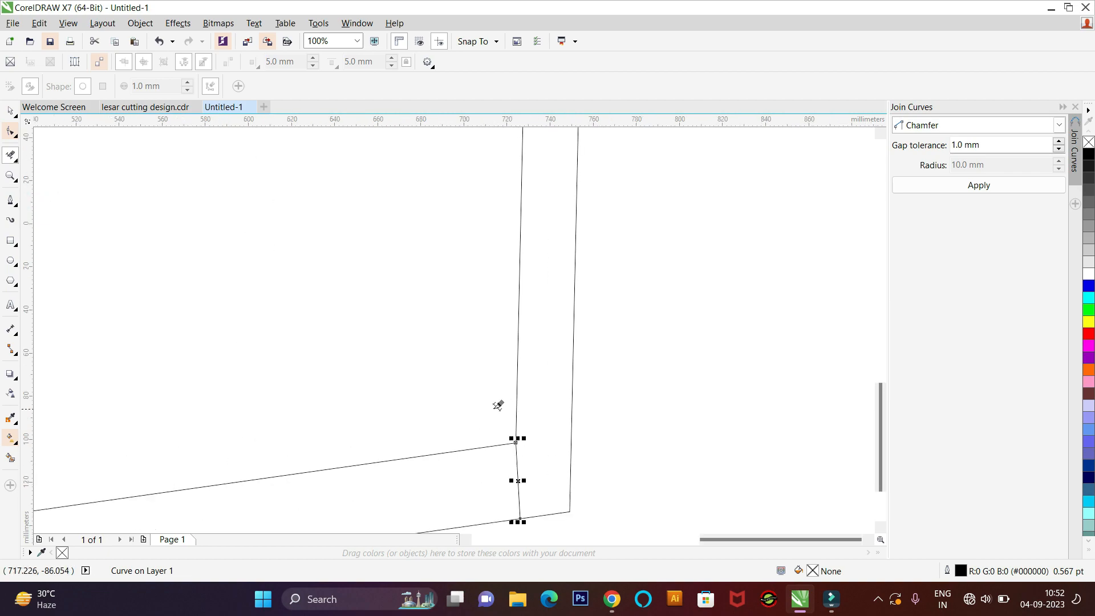
# - Break the inner four-sided shape apart at its lower-right corner node with the Shape tool
pyautogui.click(11, 131)
pyautogui.click(11, 111)
pyautogui.click(516, 351)
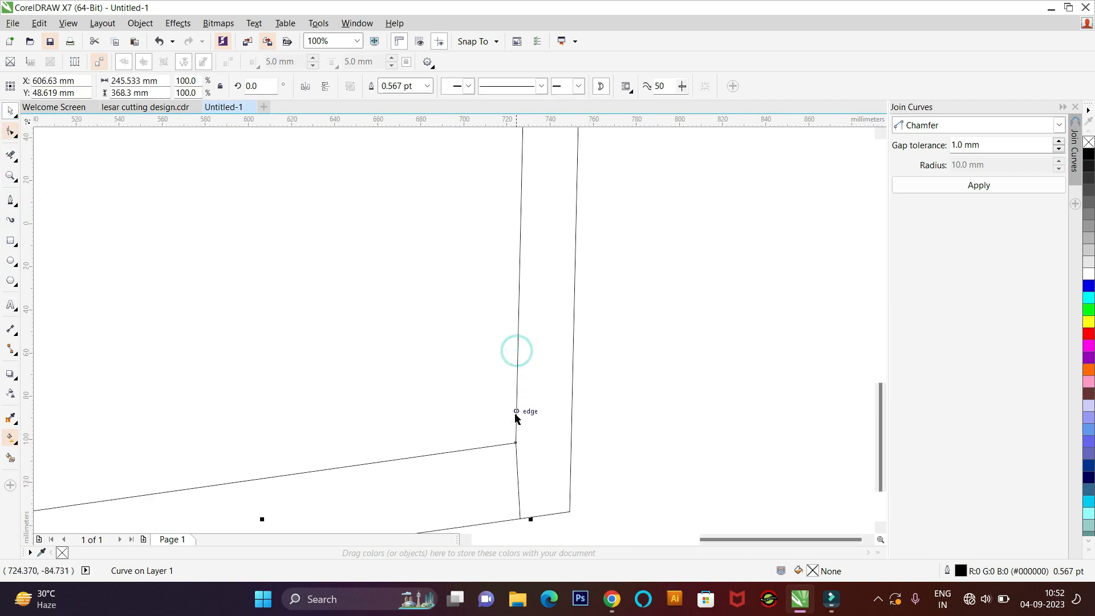
pyautogui.click(10, 131)
pyautogui.scroll(3, 565, 435)
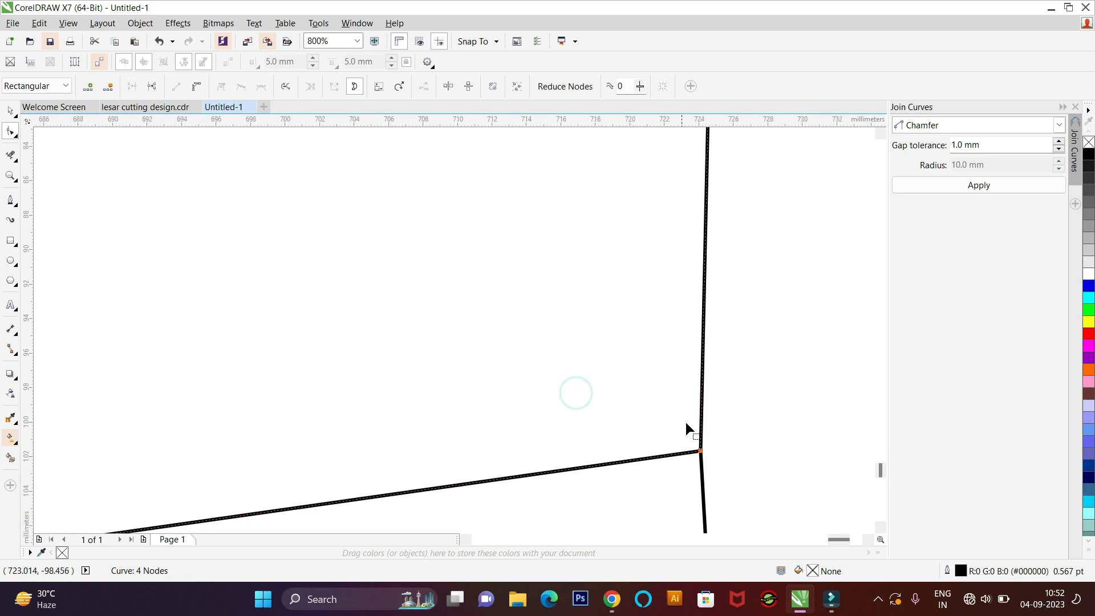
pyautogui.rightClick(703, 455)
pyautogui.click(735, 372)
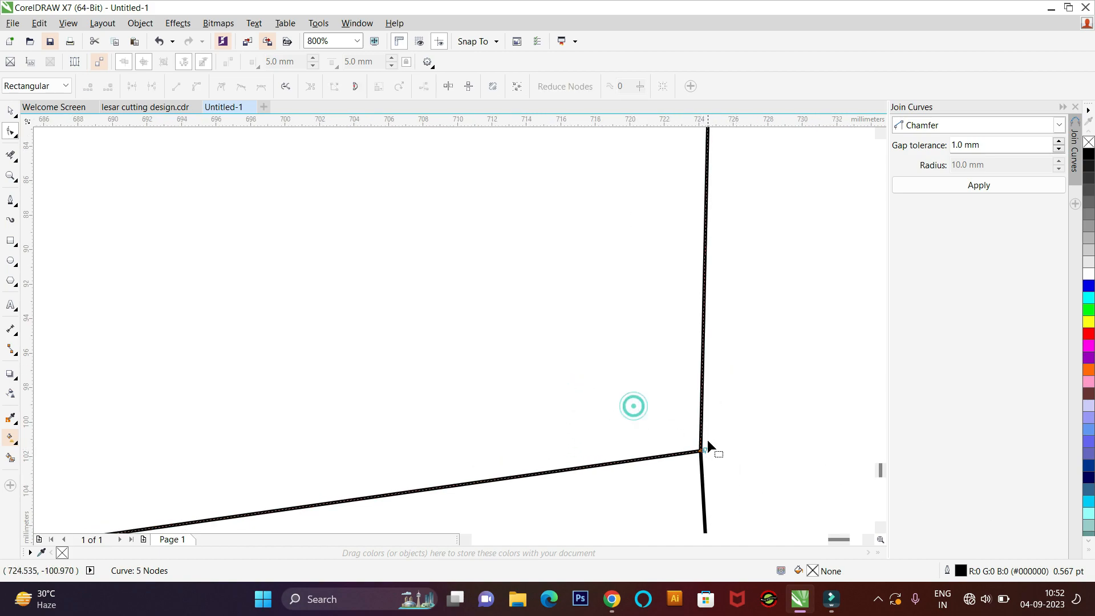
pyautogui.moveTo(696, 455); pyautogui.dragTo(712, 432)
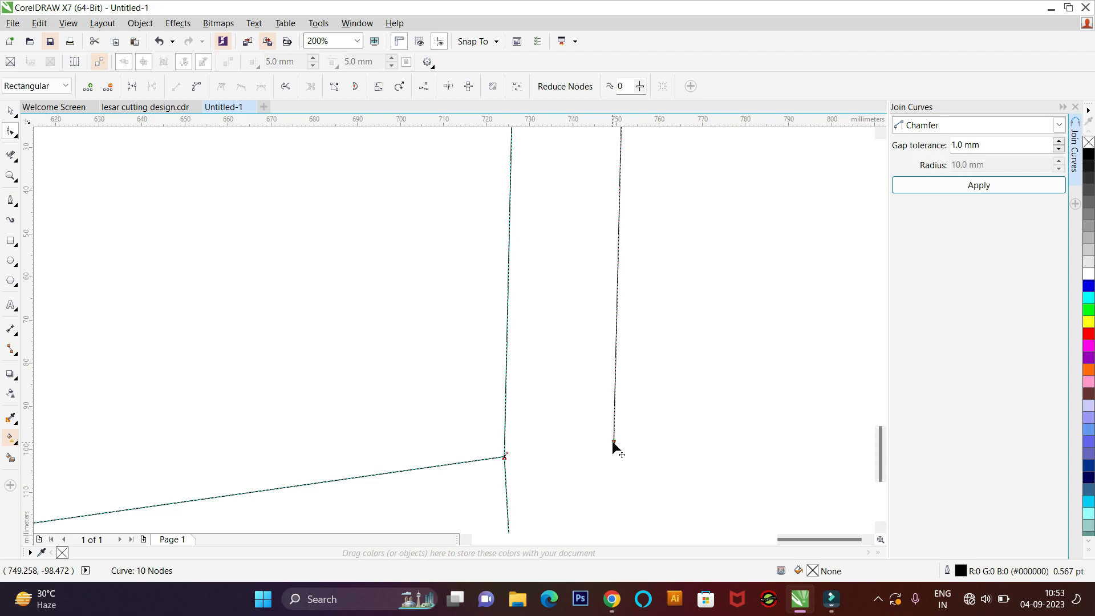
# - Draw a Bezier segment from the open end of the outer shape's right edge to the inner shape's lower-right corner
pyautogui.moveTo(612, 441)
pyautogui.mouseDown()
pyautogui.moveTo(604, 457)
pyautogui.moveTo(613, 443)
pyautogui.mouseUp()
pyautogui.click(10, 200)
pyautogui.click(614, 442)
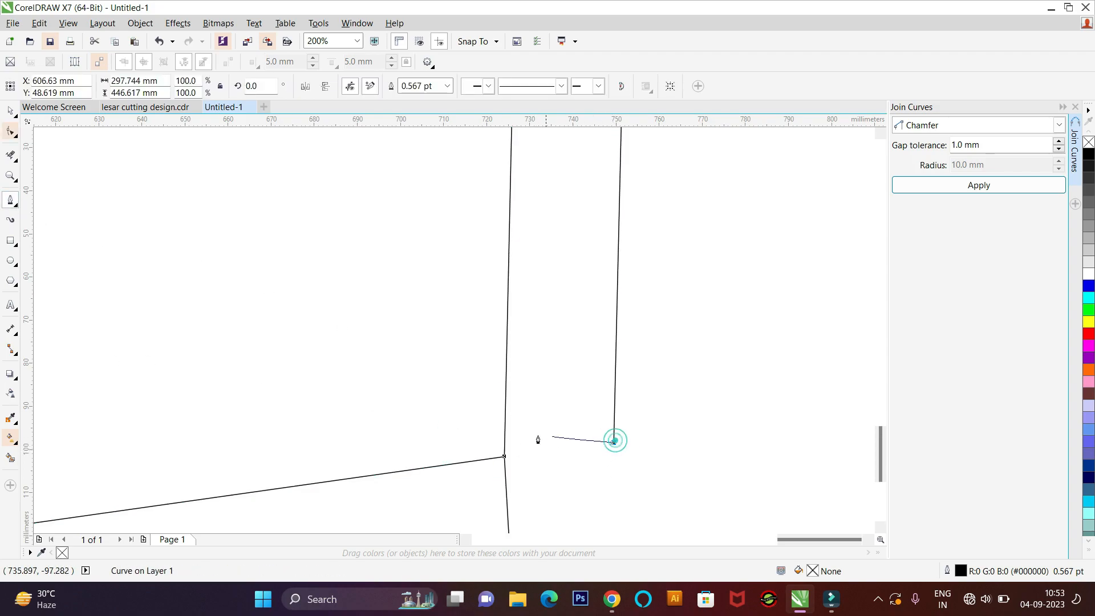
pyautogui.click(505, 456)
# - Examine the nodes at the joined lower-right corner of the two four-sided shapes
pyautogui.scroll(-4, 485, 404)
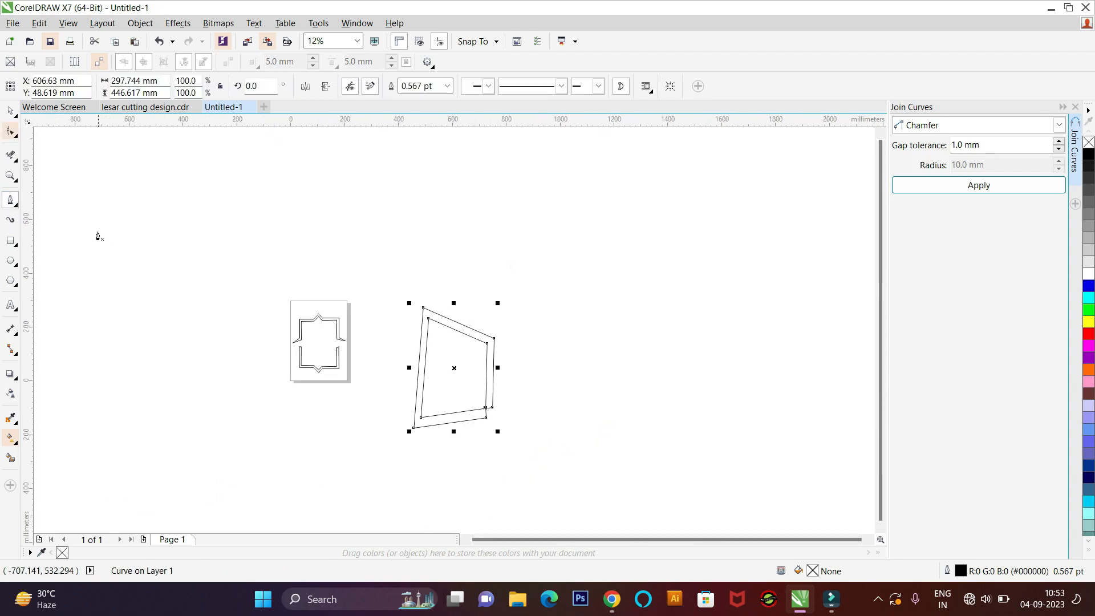
pyautogui.click(12, 129)
pyautogui.scroll(4, 494, 433)
pyautogui.rightClick(495, 432)
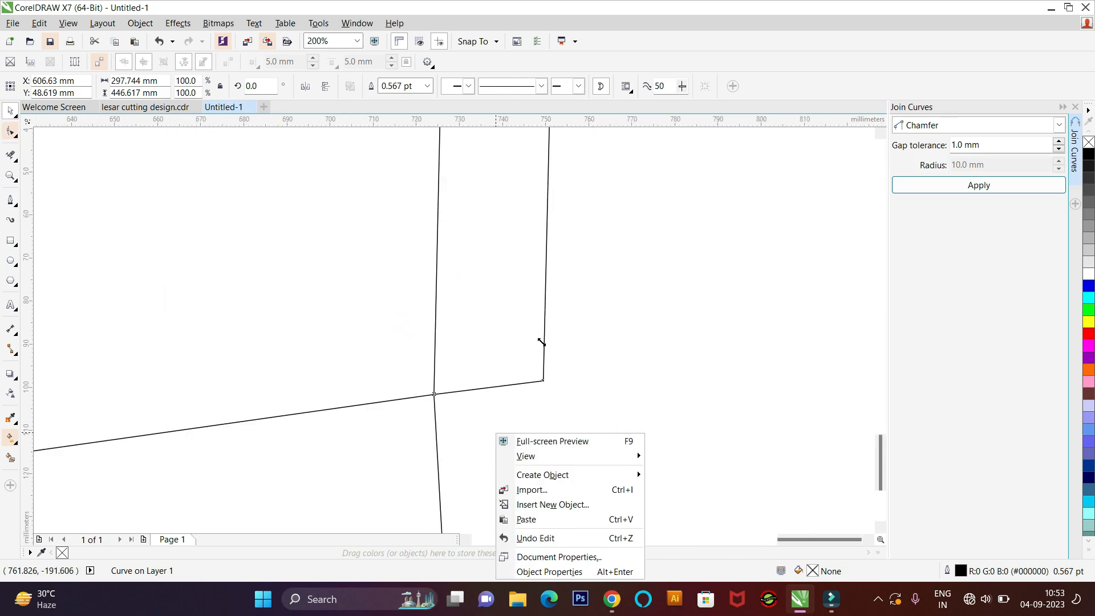
pyautogui.click(541, 342)
pyautogui.click(543, 355)
pyautogui.scroll(1, 460, 335)
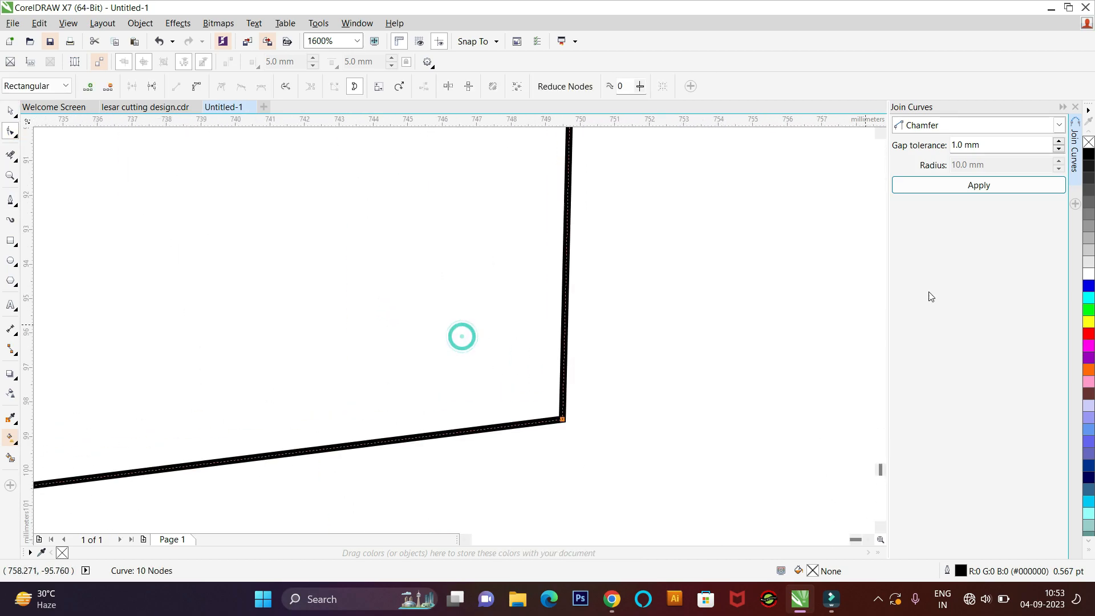
pyautogui.scroll(2, 417, 463)
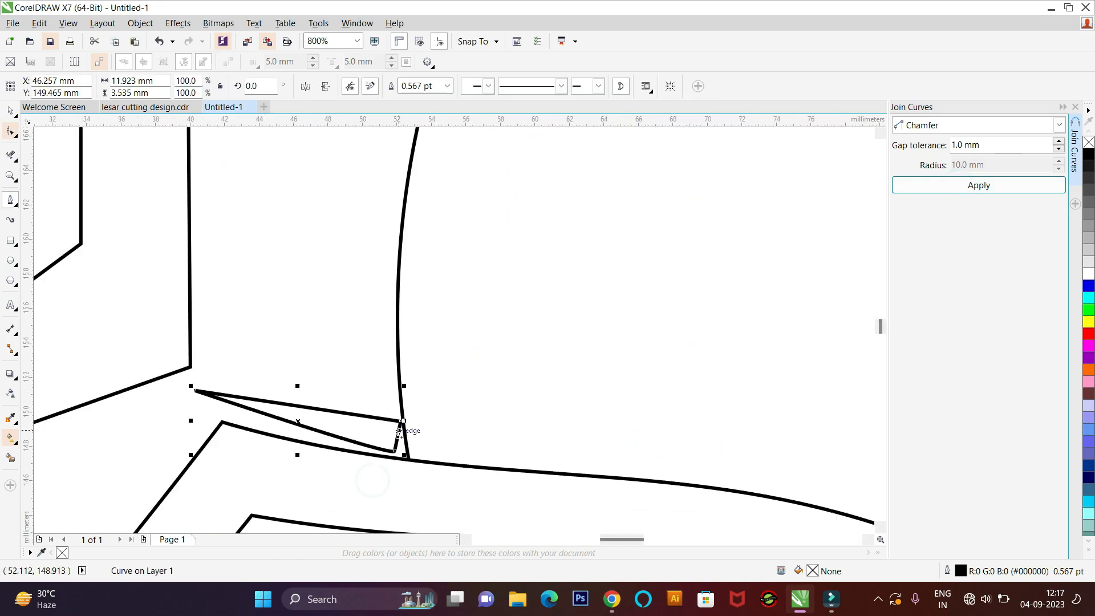
# - Undo the last edit to the small ray at the half-circle's lower-left end
pyautogui.scroll(-1, 570, 261)
pyautogui.hotkey('ctrl', 'z')
pyautogui.moveTo(629, 249); pyautogui.dragTo(628, 288)
pyautogui.scroll(-1, 577, 317)
pyautogui.scroll(1, 540, 261)
pyautogui.click(531, 222)
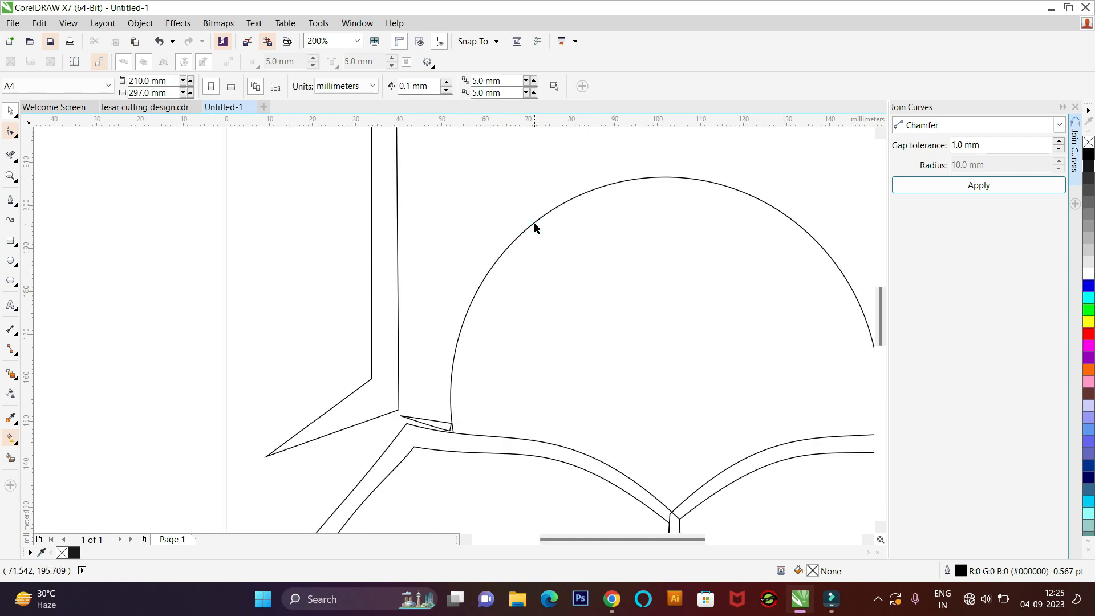
# - Select the half-circle outline above the book and move its rotation centre slightly downward
pyautogui.click(535, 227)
pyautogui.scroll(-1, 535, 227)
pyautogui.scroll(1, 649, 289)
pyautogui.click(637, 290)
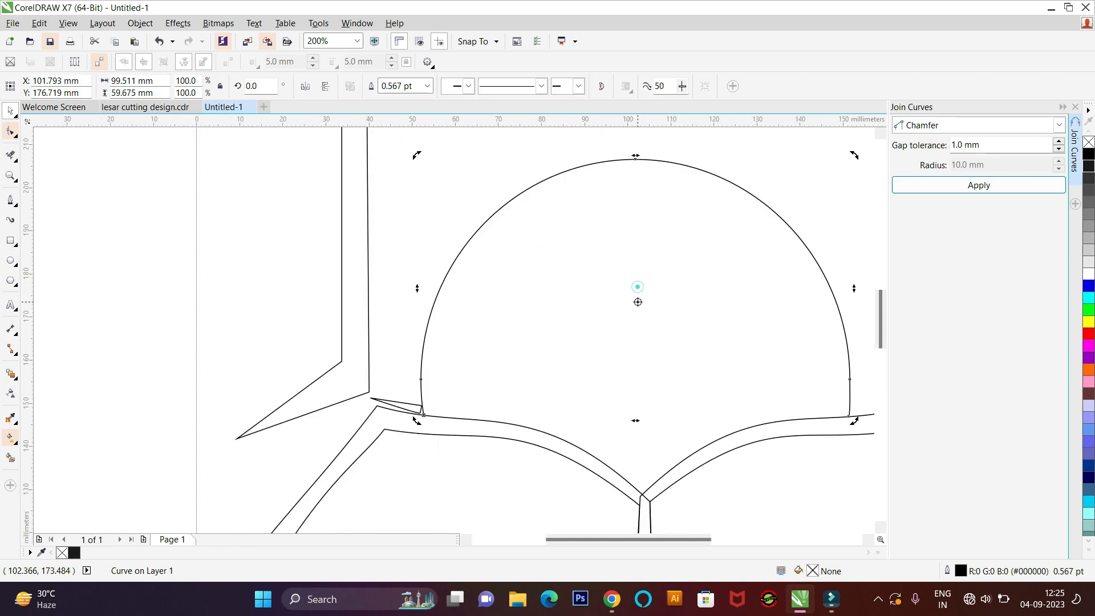
pyautogui.scroll(-1, 571, 357)
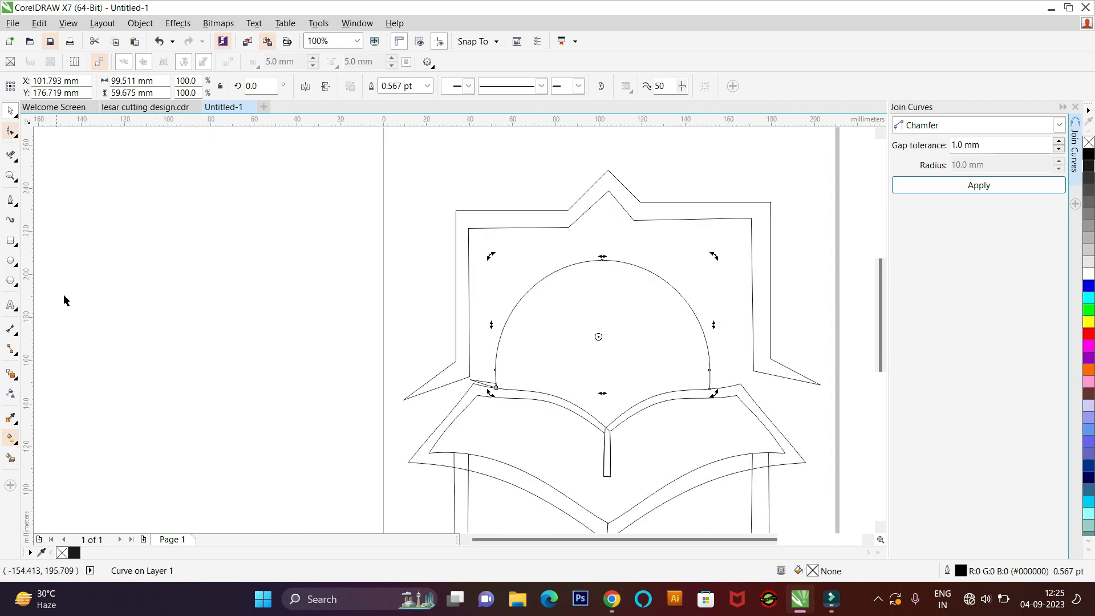
# - Draw an ellipse over the half-circle and adjust it to match the arc, about 99 by 96 mm
pyautogui.click(11, 260)
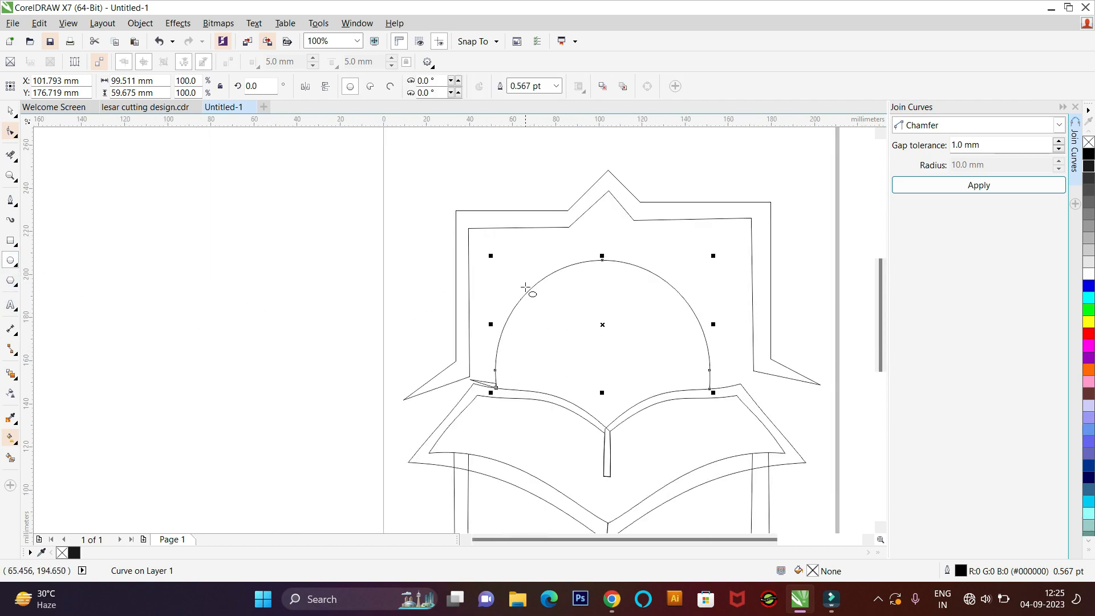
pyautogui.moveTo(529, 290); pyautogui.dragTo(732, 493)
pyautogui.moveTo(629, 391); pyautogui.dragTo(596, 368)
pyautogui.moveTo(698, 373); pyautogui.dragTo(726, 387)
pyautogui.scroll(4, 599, 264)
pyautogui.moveTo(609, 291); pyautogui.dragTo(603, 267)
pyautogui.scroll(-2, 600, 274)
pyautogui.scroll(2, 508, 368)
pyautogui.scroll(-1, 449, 344)
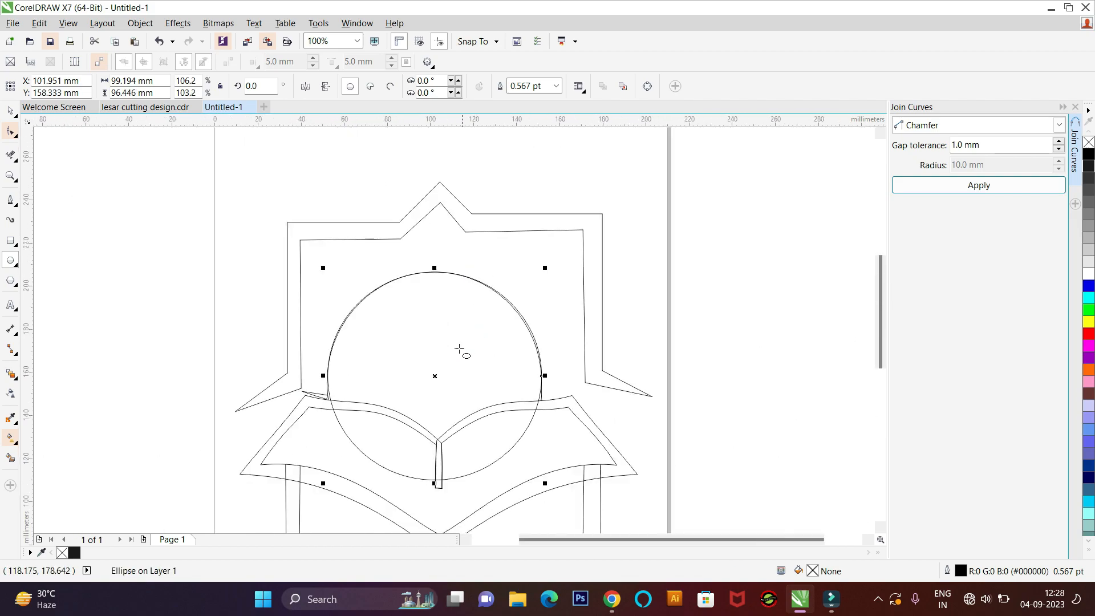
# - Place a copy of the small ray just above the original, rotated about the circle's centre
pyautogui.click(4, 126)
pyautogui.scroll(2, 318, 391)
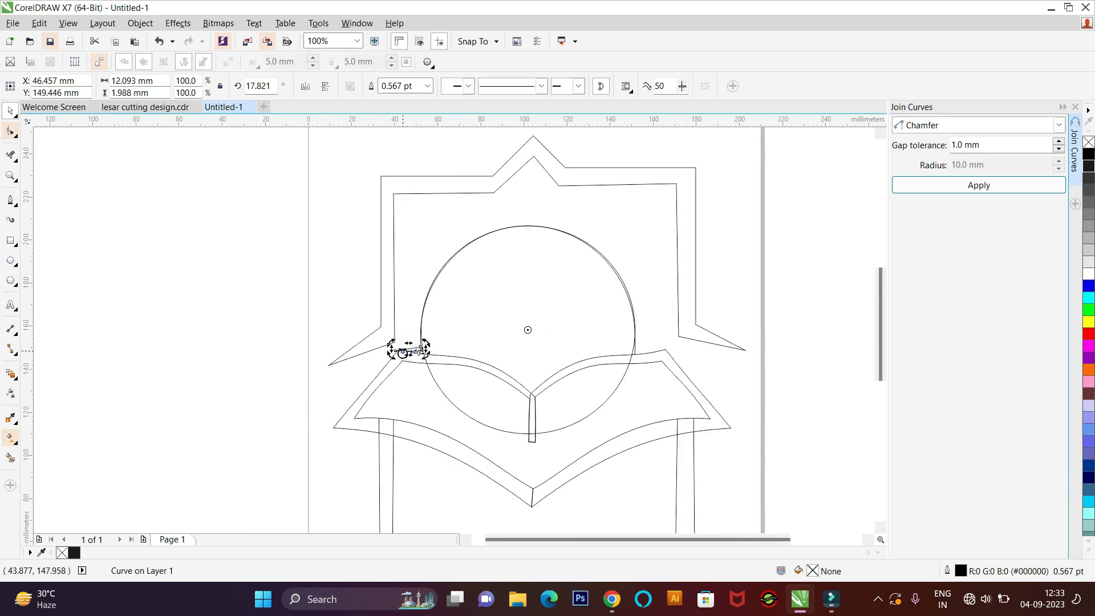
pyautogui.moveTo(391, 343); pyautogui.dragTo(410, 321)
pyautogui.rightClick(411, 321)
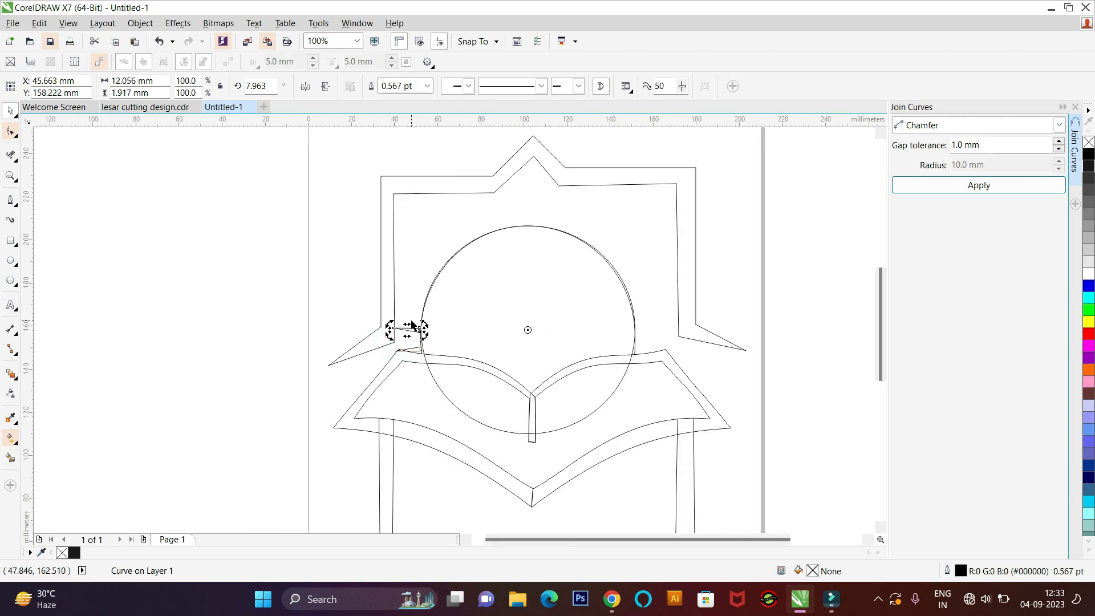
# - Repeat the rotated copy of the small ray until rays line the circle's upper arc down to the book's right page
pyautogui.hotkey('ctrl', 'r')
pyautogui.hotkey('ctrl', 'r')
pyautogui.hotkey('ctrl', 'r')
pyautogui.hotkey('ctrl', 'r')
pyautogui.hotkey('ctrl', 'r')
pyautogui.hotkey('ctrl', 'r')
pyautogui.hotkey('ctrl', 'r')
pyautogui.hotkey('ctrl', 'r')
pyautogui.hotkey('ctrl', 'r')
pyautogui.hotkey('ctrl', 'r')
pyautogui.hotkey('ctrl', 'r')
pyautogui.hotkey('ctrl', 'r')
pyautogui.hotkey('ctrl', 'r')
pyautogui.hotkey('ctrl', 'r')
pyautogui.hotkey('ctrl', 'r')
pyautogui.hotkey('ctrl', 'r')
pyautogui.hotkey('ctrl', 'r')
pyautogui.hotkey('ctrl', 'r')
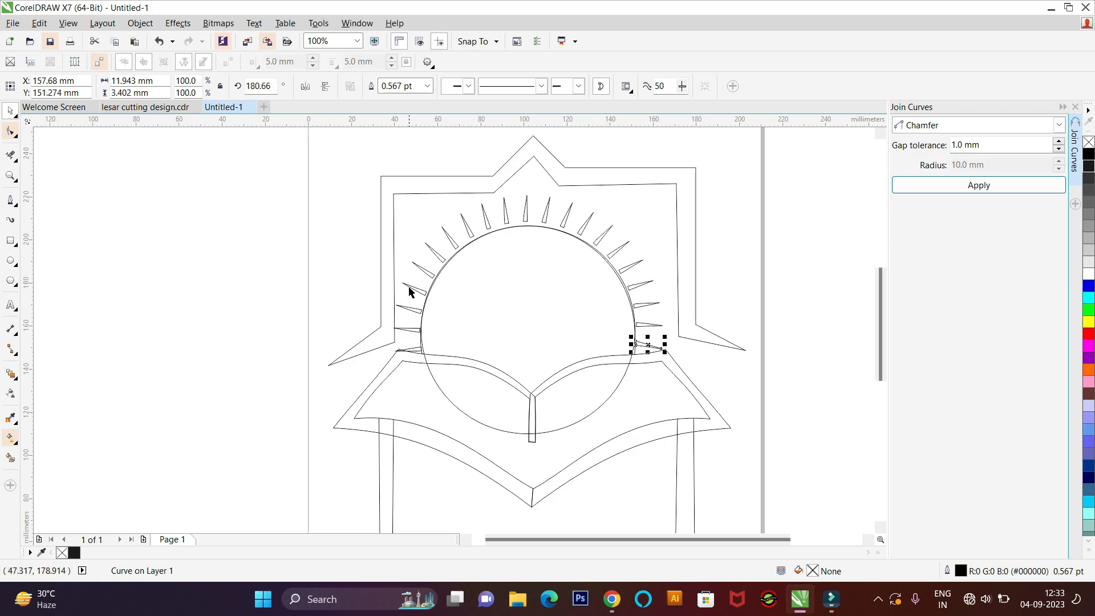
# - Add a stretched copy of a small ray at the circle's left side, about 24 mm long
pyautogui.scroll(4, 426, 343)
pyautogui.click(359, 365)
pyautogui.moveTo(358, 365); pyautogui.dragTo(227, 322)
pyautogui.rightClick(355, 331)
pyautogui.scroll(-1, 262, 351)
pyautogui.scroll(-1, 276, 352)
pyautogui.scroll(1, 248, 342)
# - Move the long ray's rotation centre to the circle's centre and place a rotated copy above it
pyautogui.click(273, 355)
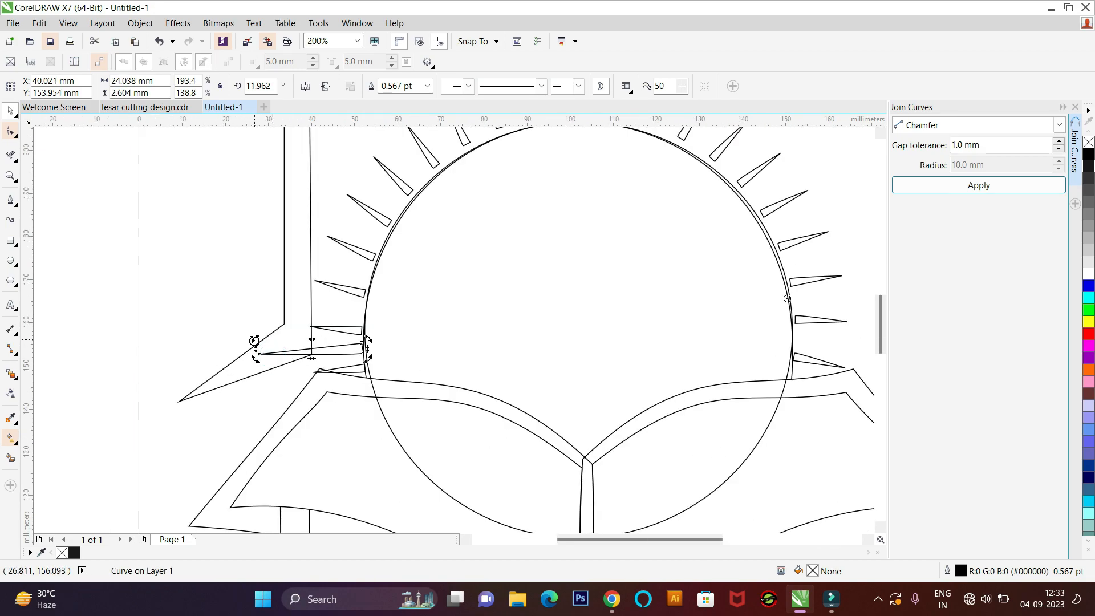
pyautogui.moveTo(312, 349); pyautogui.dragTo(578, 330)
pyautogui.scroll(-1, 413, 301)
pyautogui.moveTo(333, 319); pyautogui.dragTo(336, 291)
pyautogui.rightClick(336, 290)
# - Repeat the rotated long ray around the circle's upper arc, between the small rays
pyautogui.hotkey('ctrl', 'r')
pyautogui.hotkey('ctrl', 'r')
pyautogui.hotkey('ctrl', 'r')
pyautogui.hotkey('ctrl', 'r')
pyautogui.hotkey('ctrl', 'r')
pyautogui.hotkey('ctrl', 'r')
pyautogui.hotkey('ctrl', 'r')
pyautogui.hotkey('ctrl', 'r')
pyautogui.hotkey('ctrl', 'r')
pyautogui.hotkey('ctrl', 'r')
pyautogui.hotkey('ctrl', 'r')
pyautogui.hotkey('ctrl', 'r')
pyautogui.hotkey('ctrl', 'r')
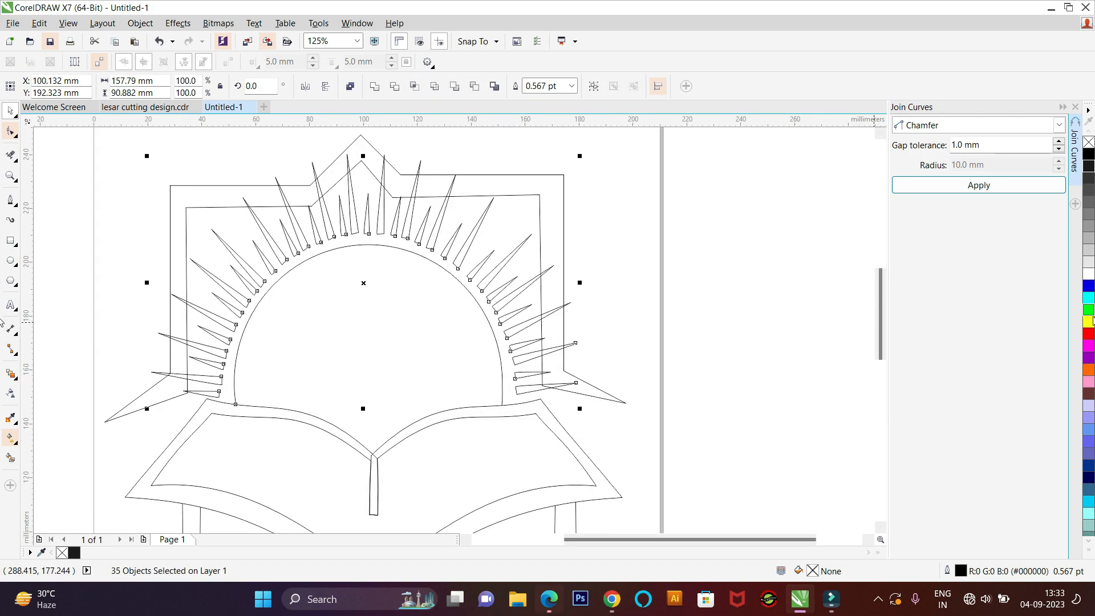
# - Fill all the selected sun rays with orange
pyautogui.click(1089, 369)
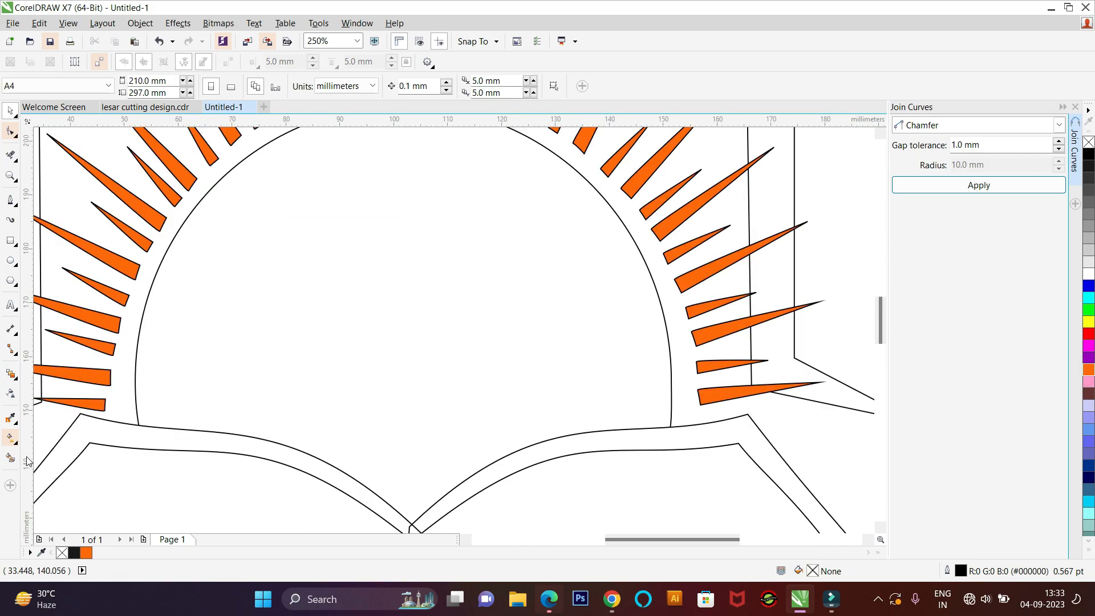
# - Fill the sun area enclosed by the circle and the book's upper edge with light yellow using Smart Fill
pyautogui.click(10, 457)
pyautogui.click(405, 358)
pyautogui.scroll(-1, 439, 366)
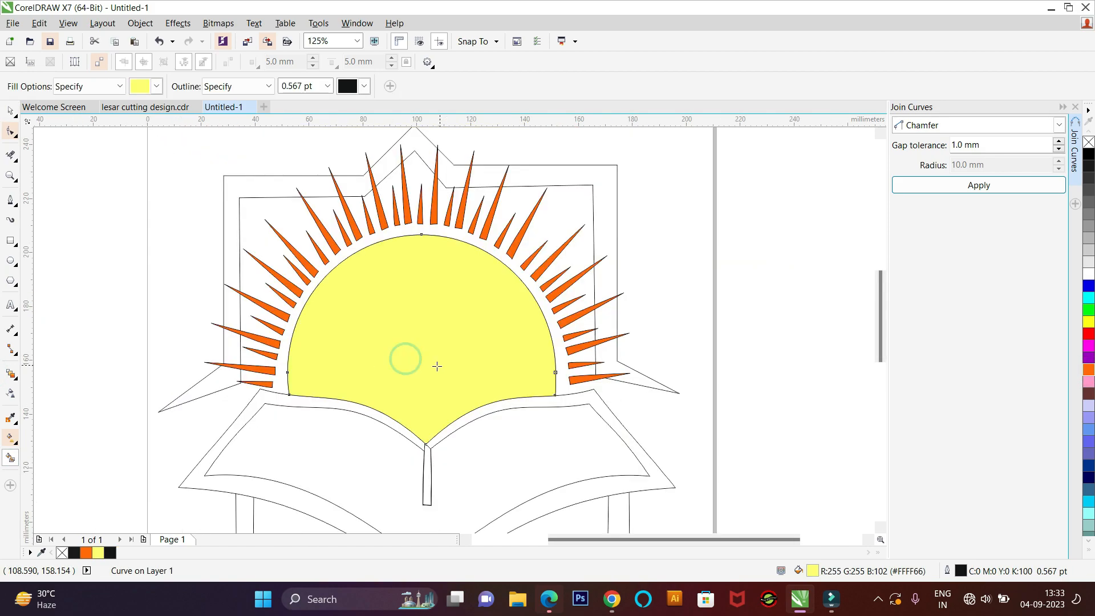
# - Apply a light yellow-to-white fountain fill across the sun and change its blend type to elliptical
pyautogui.click(10, 442)
pyautogui.click(149, 108)
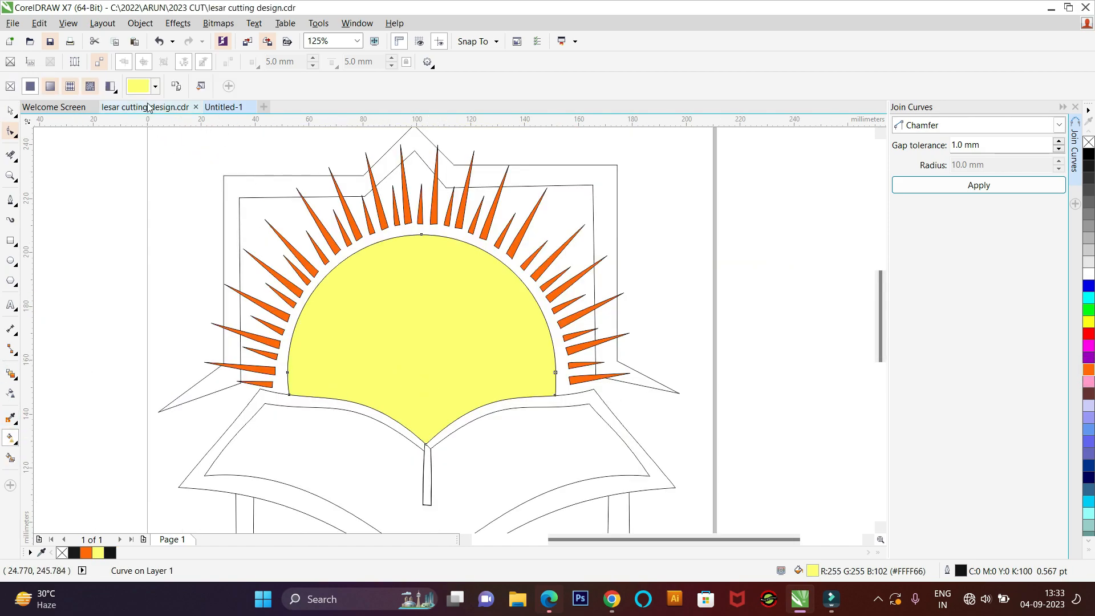
pyautogui.click(223, 106)
pyautogui.moveTo(283, 338); pyautogui.dragTo(507, 283)
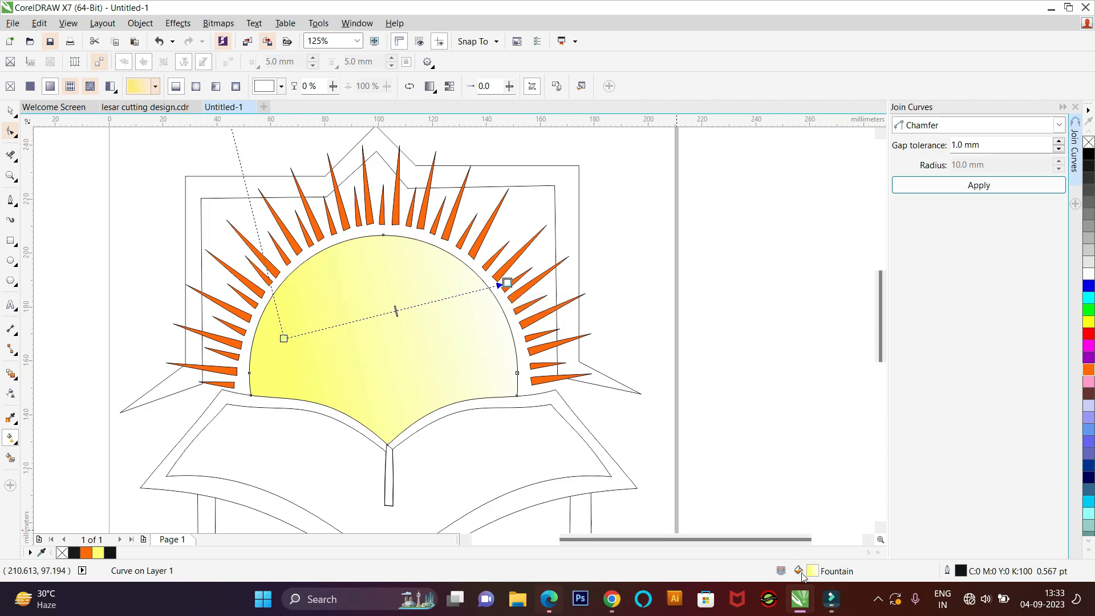
pyautogui.doubleClick(799, 571)
pyautogui.click(814, 256)
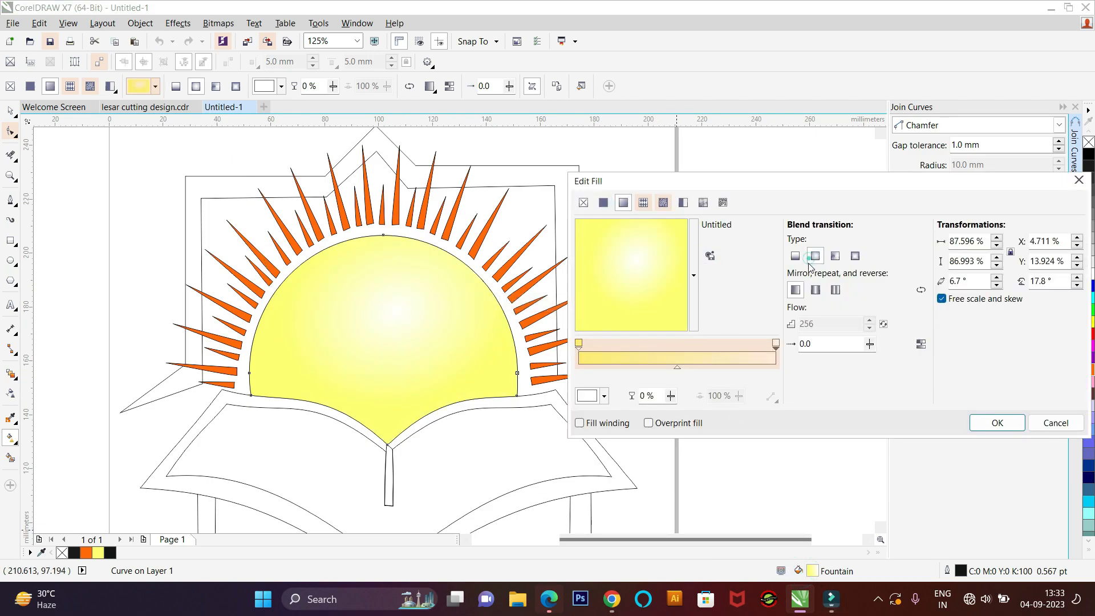
pyautogui.click(975, 424)
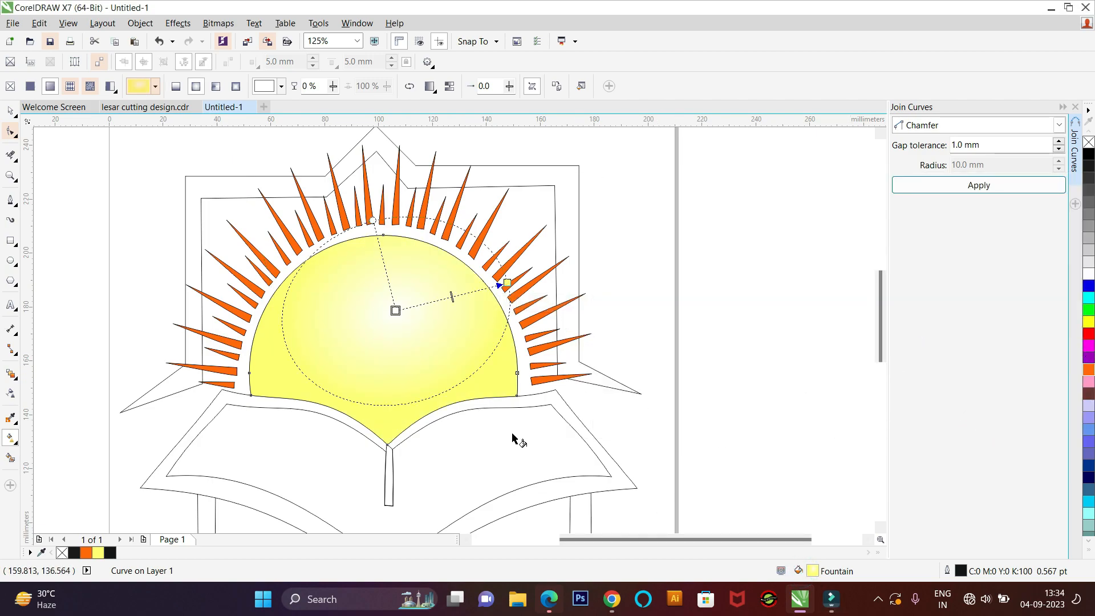
# - Set the centre colour of the sun's elliptical gradient to bright yellow
pyautogui.doubleClick(799, 573)
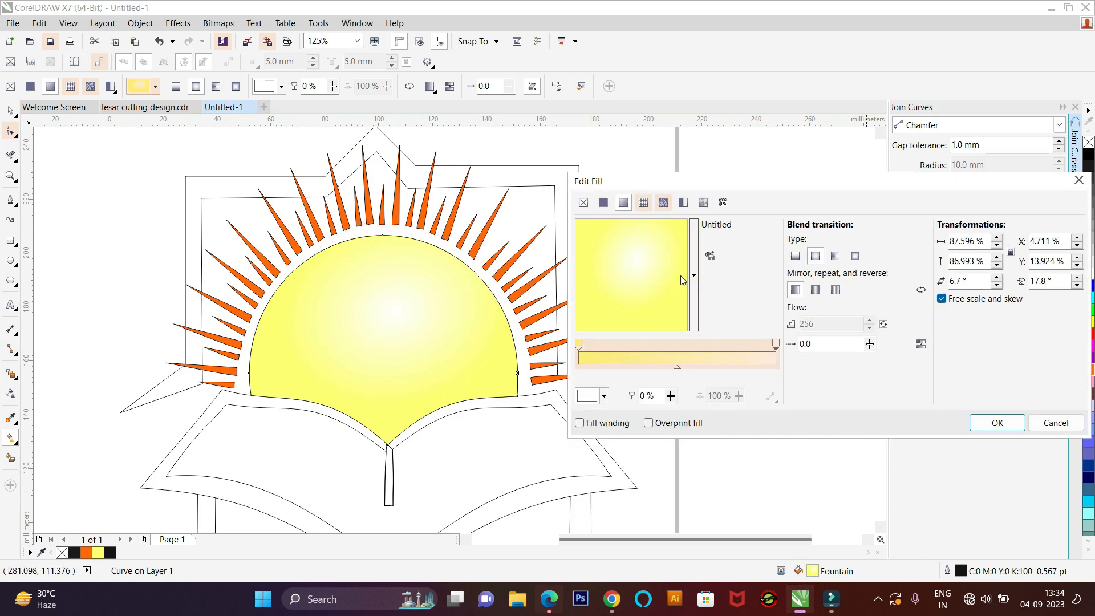
pyautogui.click(604, 395)
pyautogui.moveTo(684, 550); pyautogui.dragTo(683, 536)
pyautogui.moveTo(661, 476); pyautogui.dragTo(676, 459)
pyautogui.click(991, 423)
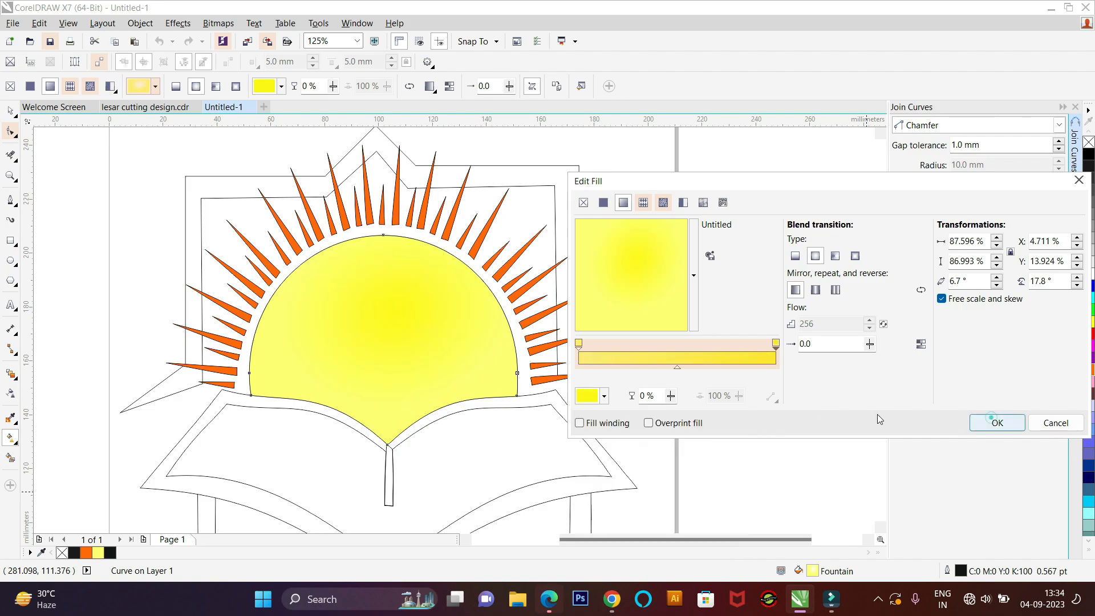
pyautogui.click(990, 423)
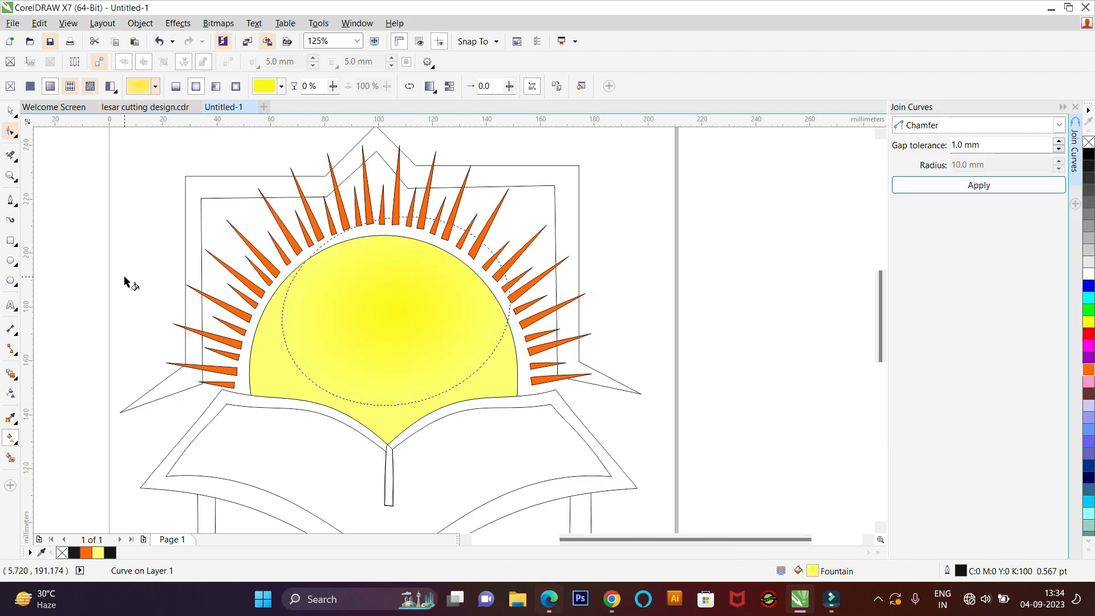
# - Move the sun gradient's centre up and slightly left, angle its end handle down to the right, and set the end colour to orange
pyautogui.scroll(2, 361, 312)
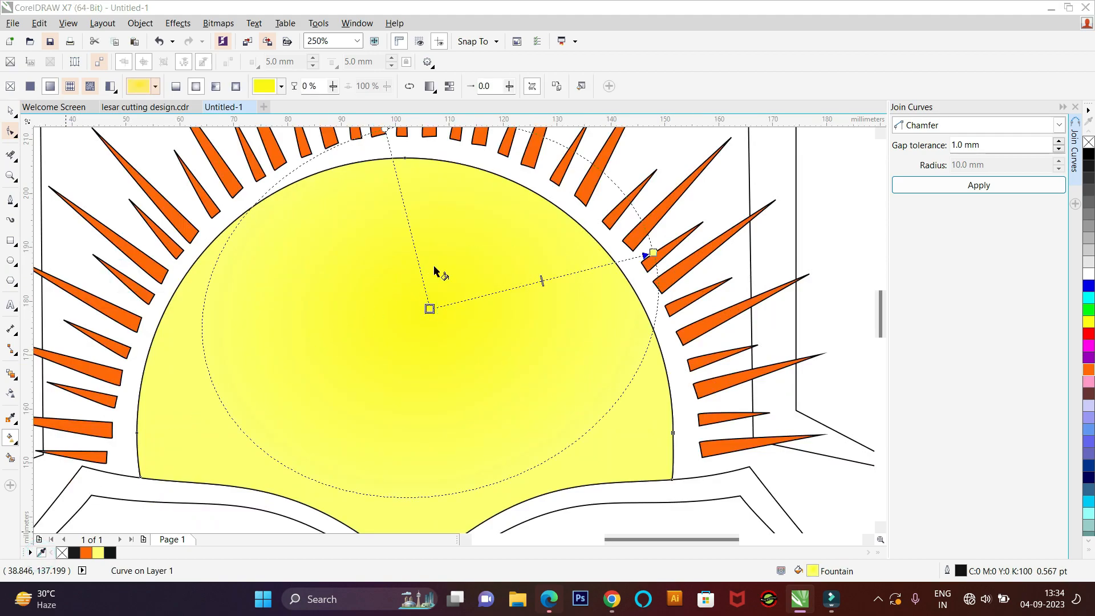
pyautogui.scroll(-2, 213, 452)
pyautogui.scroll(2, 318, 374)
pyautogui.scroll(-2, 322, 385)
pyautogui.moveTo(447, 318); pyautogui.dragTo(431, 300)
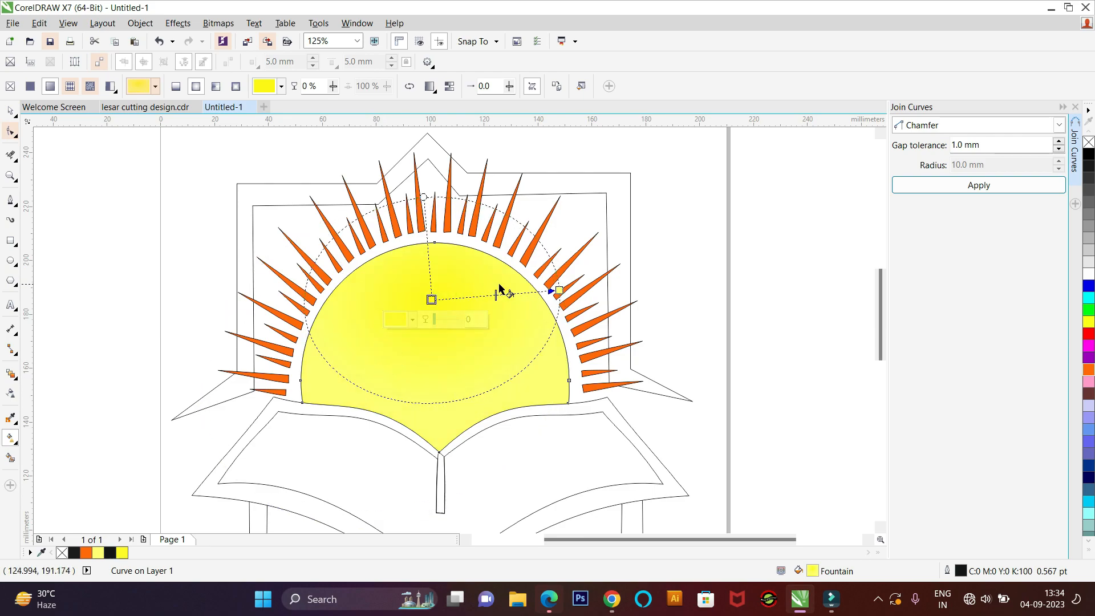
pyautogui.moveTo(559, 292); pyautogui.dragTo(547, 346)
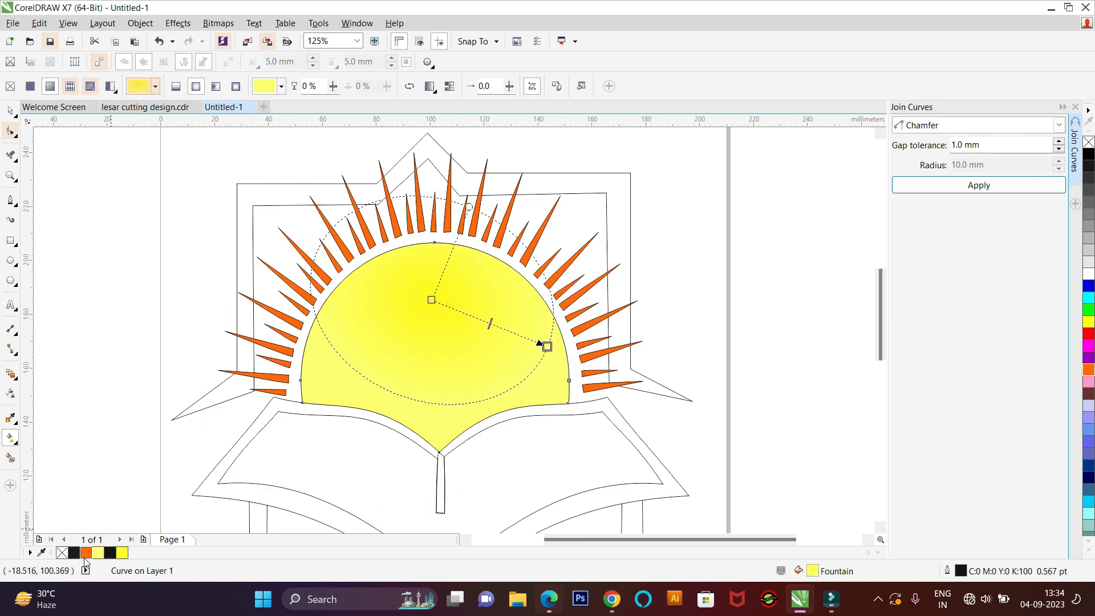
pyautogui.click(86, 553)
pyautogui.scroll(2, 425, 286)
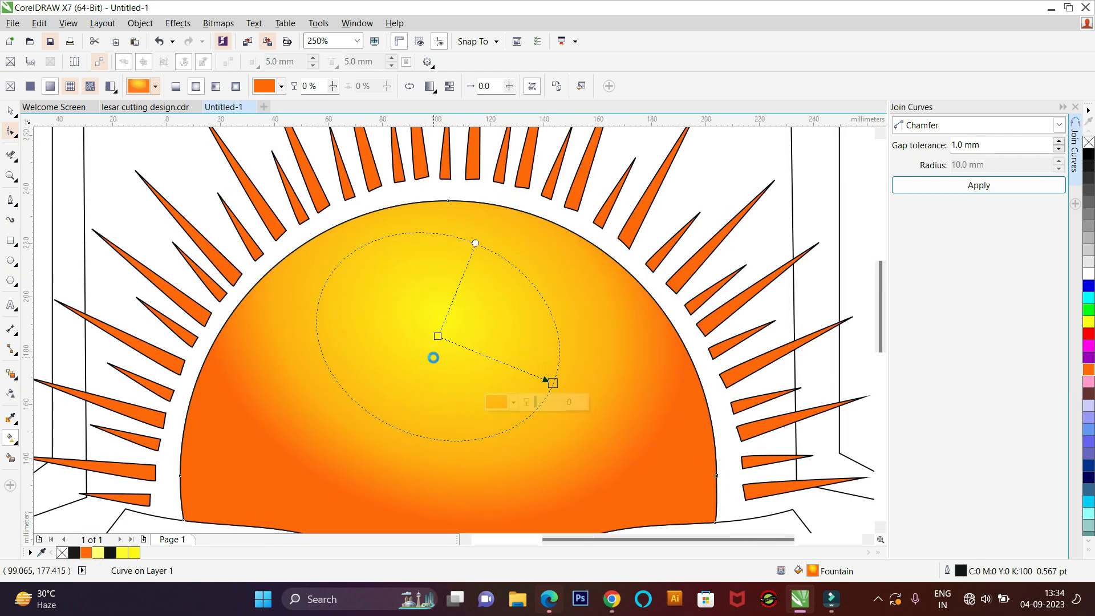
# - Draw five short, separate straight lines with the Pen tool across the upper part of the book's left page
pyautogui.scroll(-1, 434, 363)
pyautogui.click(145, 264)
pyautogui.scroll(-1, 208, 286)
pyautogui.scroll(1, 283, 274)
pyautogui.scroll(2, 284, 326)
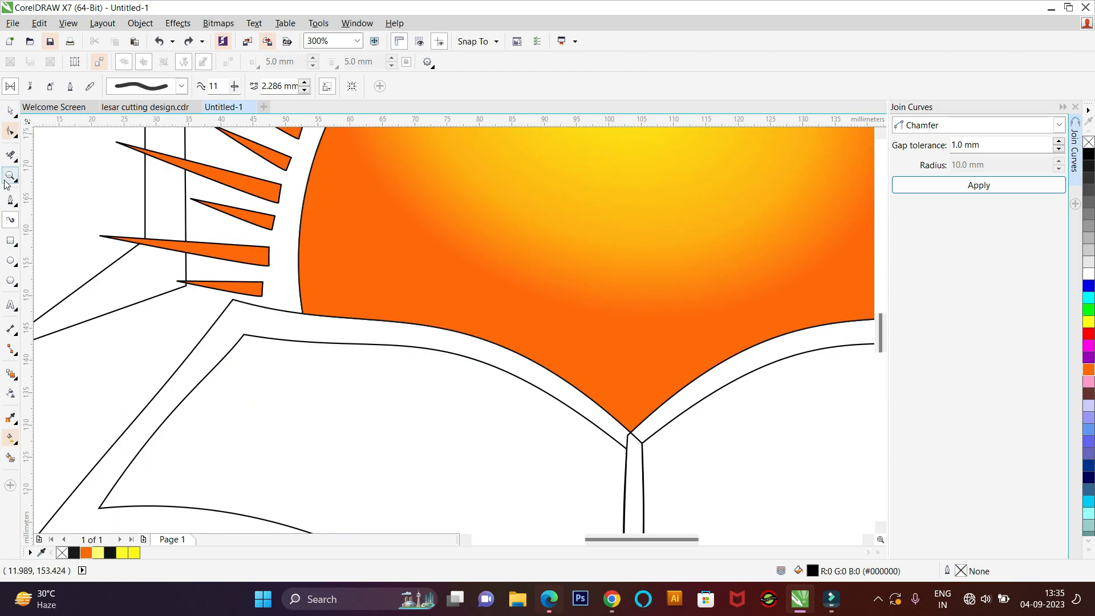
pyautogui.click(10, 199)
pyautogui.click(235, 369)
pyautogui.click(350, 376)
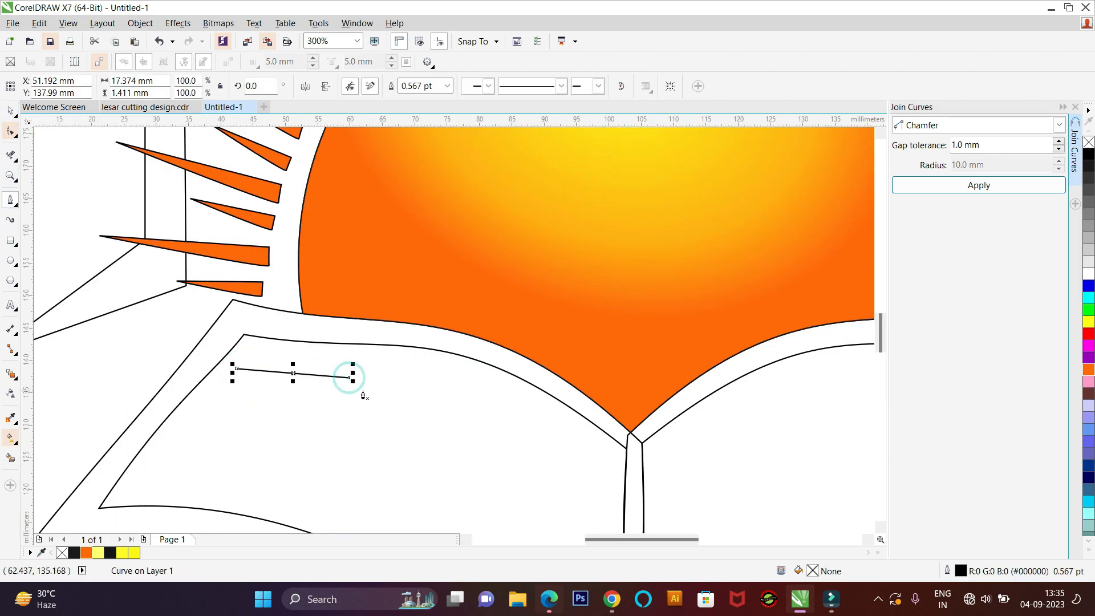
pyautogui.click(310, 389)
pyautogui.click(406, 396)
pyautogui.click(421, 389)
pyautogui.click(494, 398)
pyautogui.click(488, 416)
pyautogui.click(550, 444)
pyautogui.click(542, 426)
pyautogui.click(600, 457)
# - Select the nodes of all five lines with the Shape tool and bend the leftmost line into an S-shaped wave
pyautogui.click(11, 132)
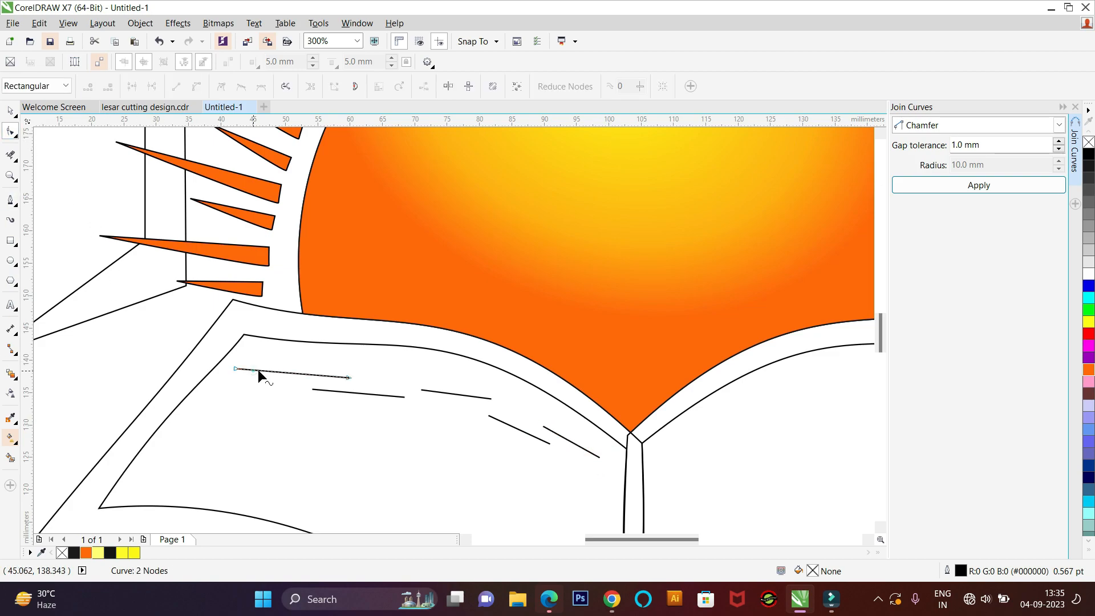
pyautogui.keyDown('shift'); pyautogui.click(337, 391); pyautogui.keyUp('shift')
pyautogui.keyDown('shift'); pyautogui.click(432, 392); pyautogui.keyUp('shift')
pyautogui.keyDown('shift'); pyautogui.click(503, 423); pyautogui.keyUp('shift')
pyautogui.moveTo(147, 301); pyautogui.dragTo(632, 484)
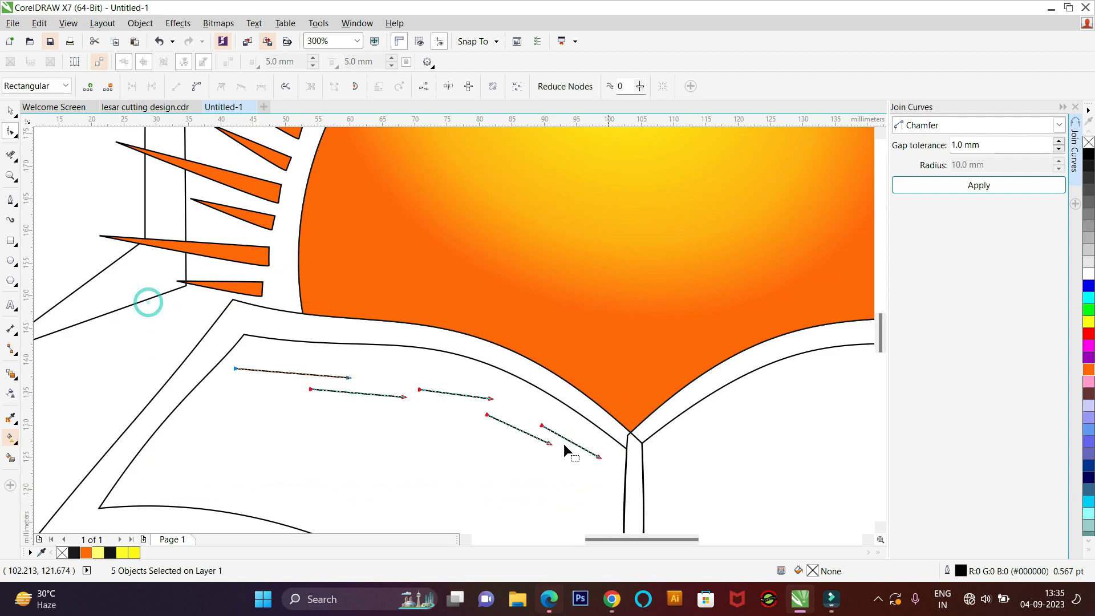
pyautogui.scroll(2, 239, 377)
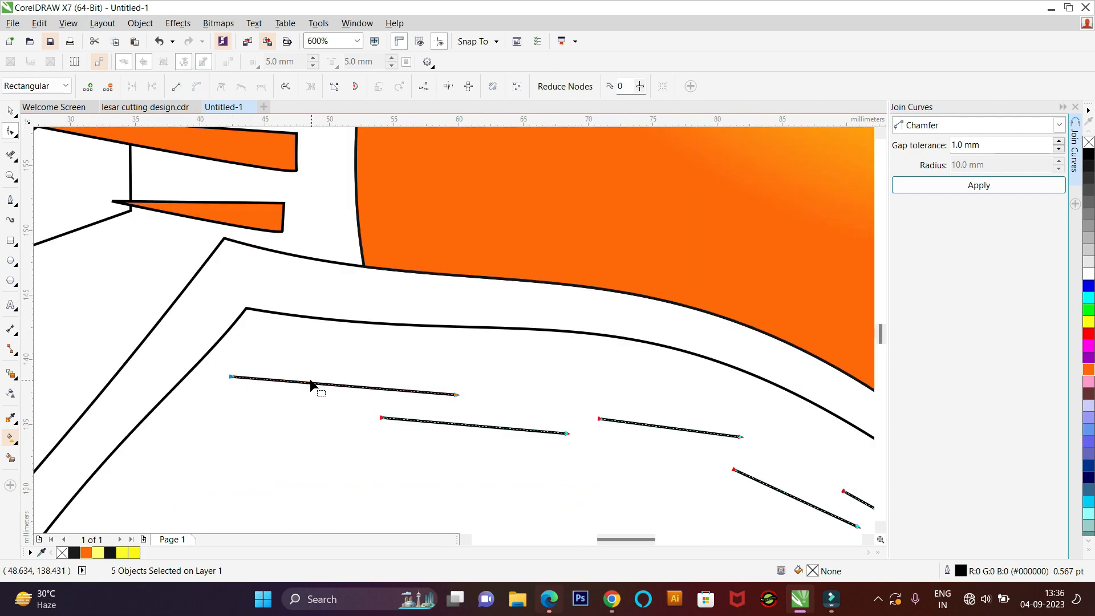
pyautogui.moveTo(298, 386); pyautogui.dragTo(298, 404)
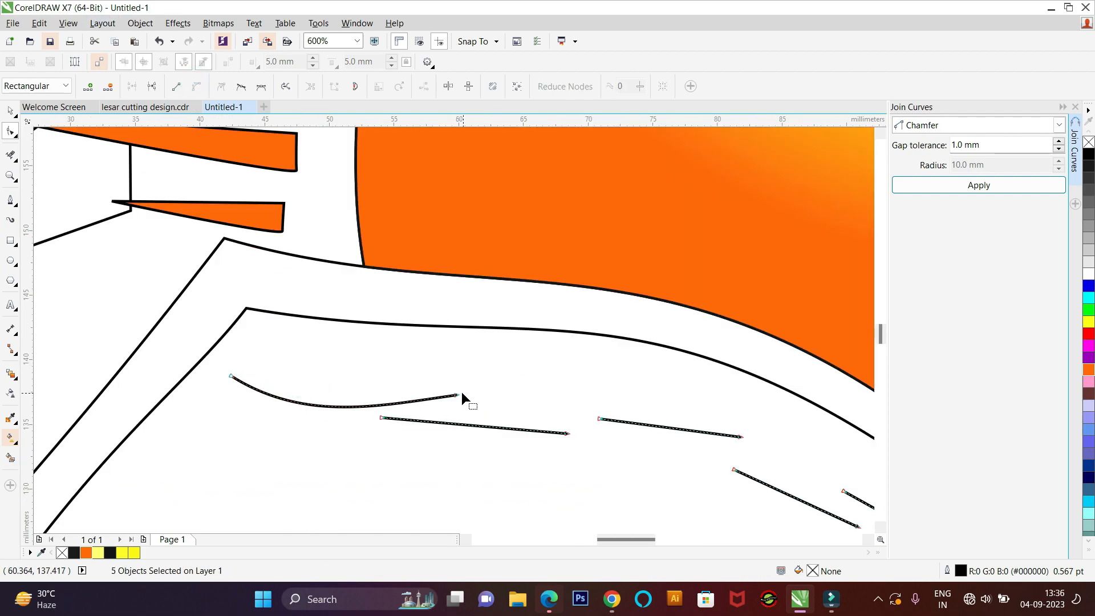
pyautogui.moveTo(396, 407); pyautogui.dragTo(378, 374)
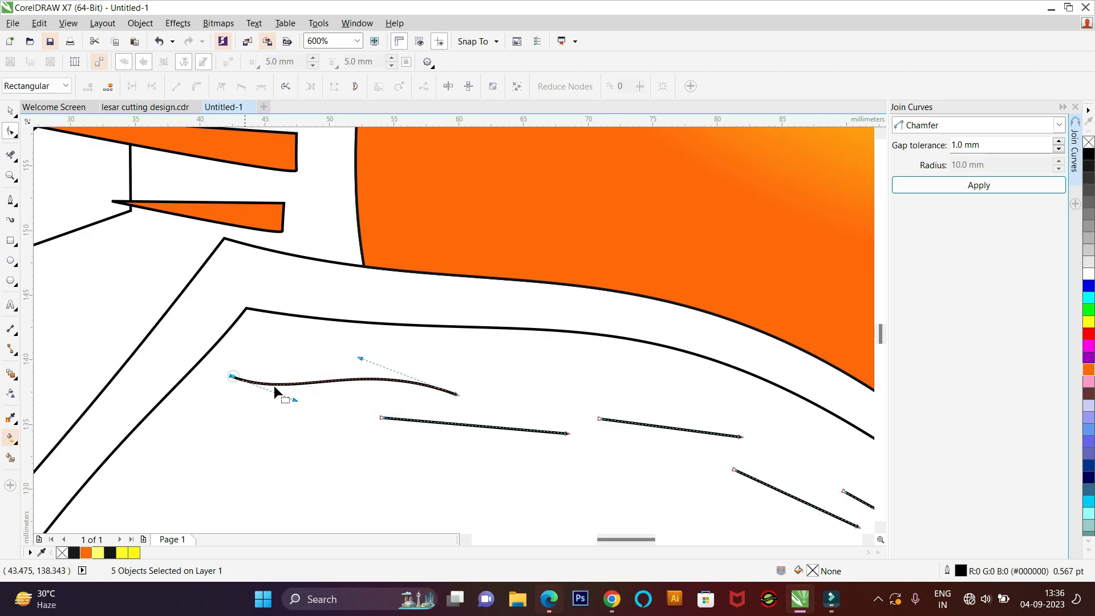
pyautogui.moveTo(293, 399); pyautogui.dragTo(284, 427)
pyautogui.moveTo(360, 358); pyautogui.dragTo(387, 335)
pyautogui.click(328, 347)
pyautogui.scroll(-2, 329, 347)
pyautogui.scroll(2, 318, 408)
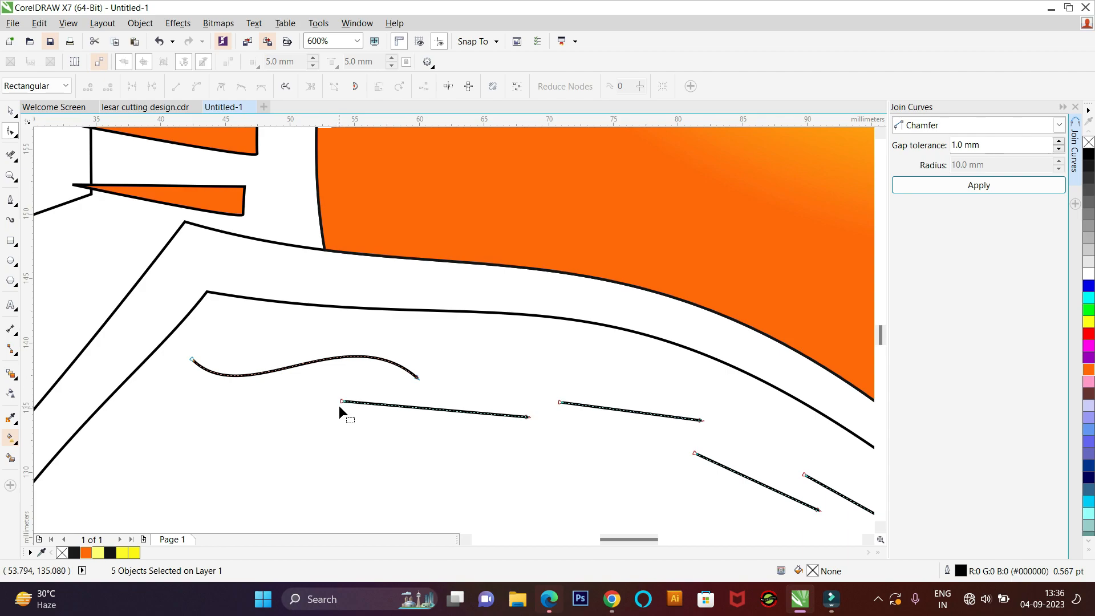
# - Bend the second and third lines on the left page into S-shaped waves
pyautogui.click(342, 402)
pyautogui.moveTo(401, 409); pyautogui.dragTo(480, 347)
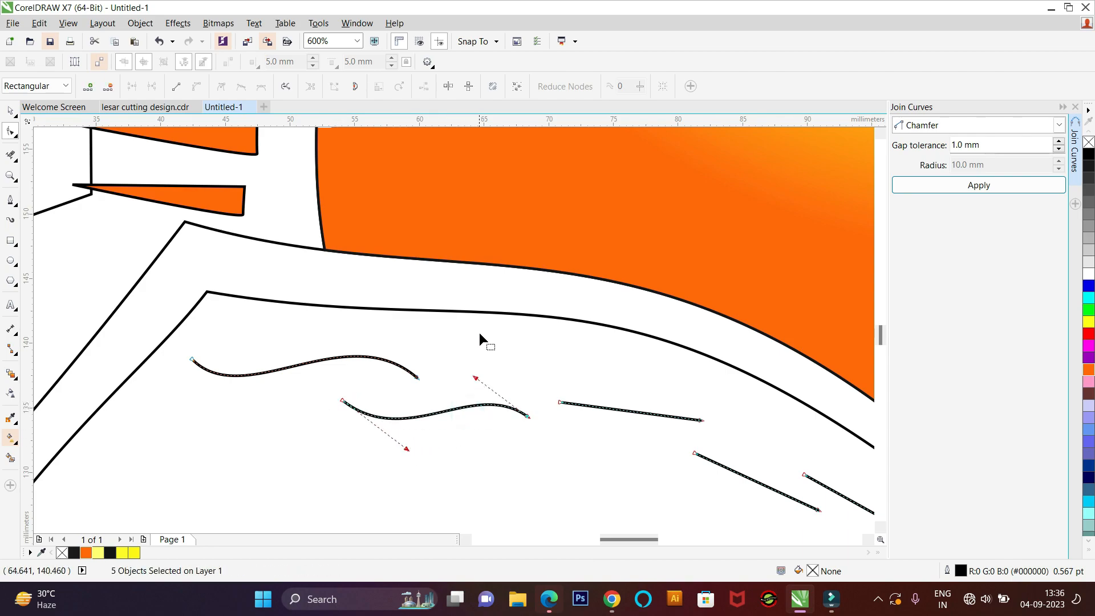
pyautogui.scroll(-2, 451, 443)
pyautogui.scroll(2, 450, 443)
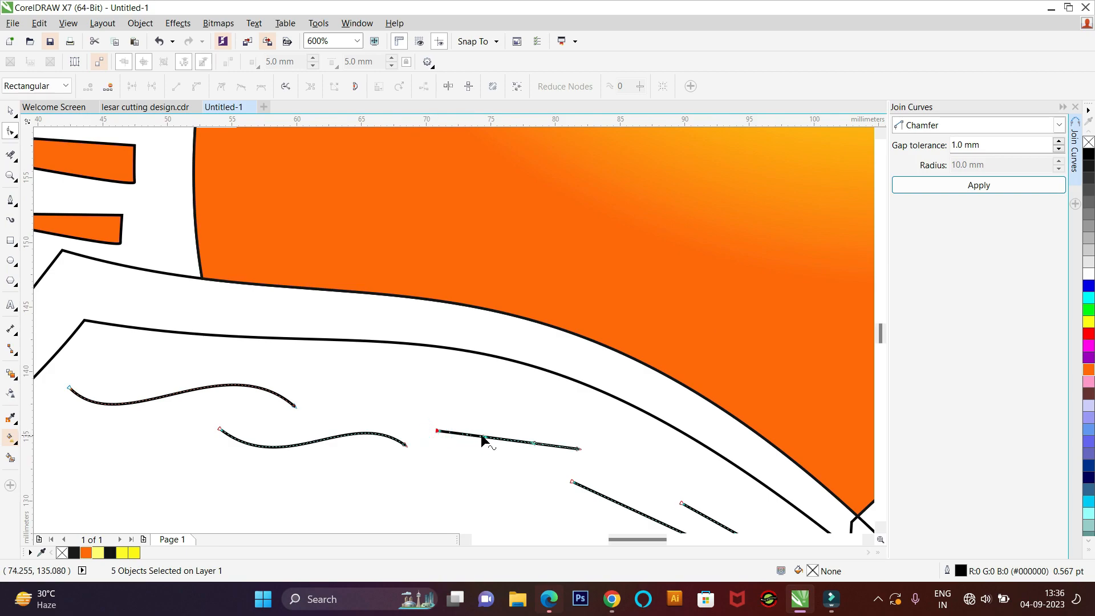
pyautogui.moveTo(484, 437); pyautogui.dragTo(539, 484)
pyautogui.click(407, 452)
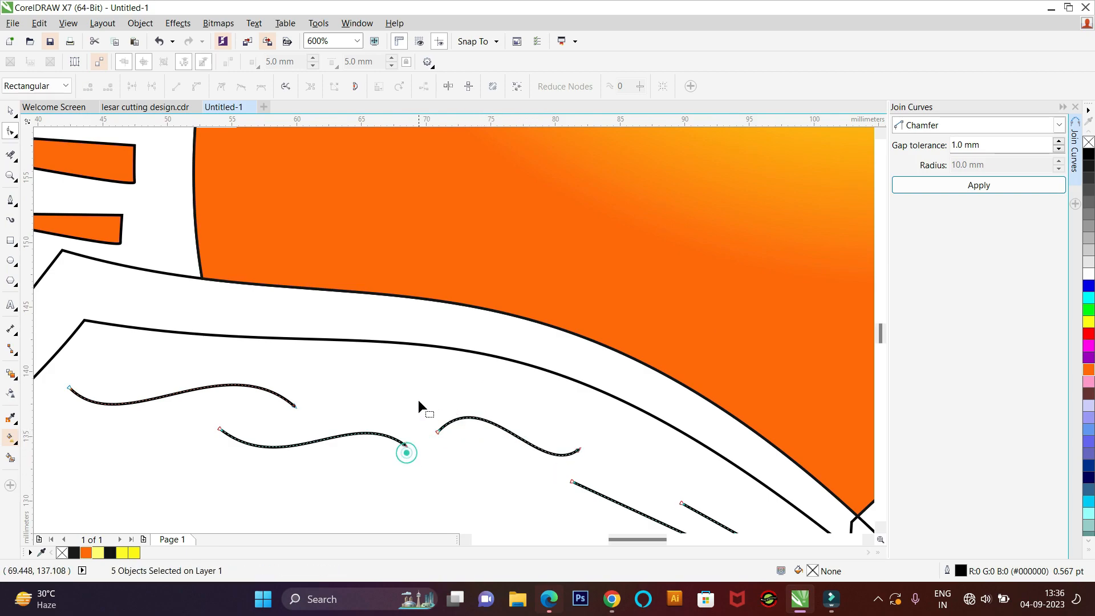
pyautogui.scroll(-1, 414, 379)
pyautogui.scroll(1, 508, 445)
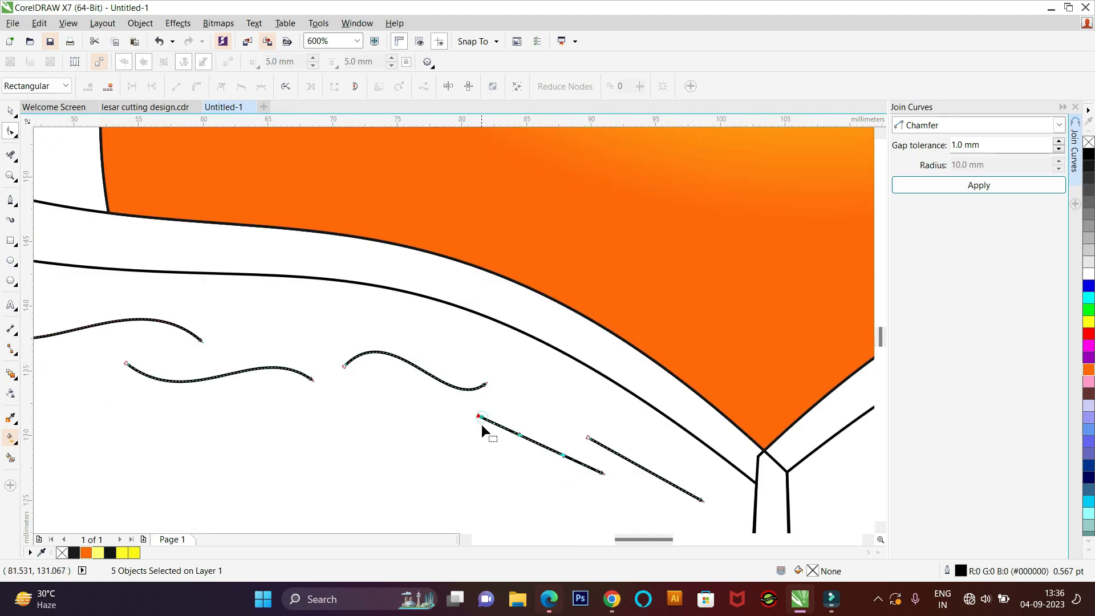
# - Curve the remaining two lines near the book's spine into waves
pyautogui.moveTo(518, 436); pyautogui.dragTo(570, 439)
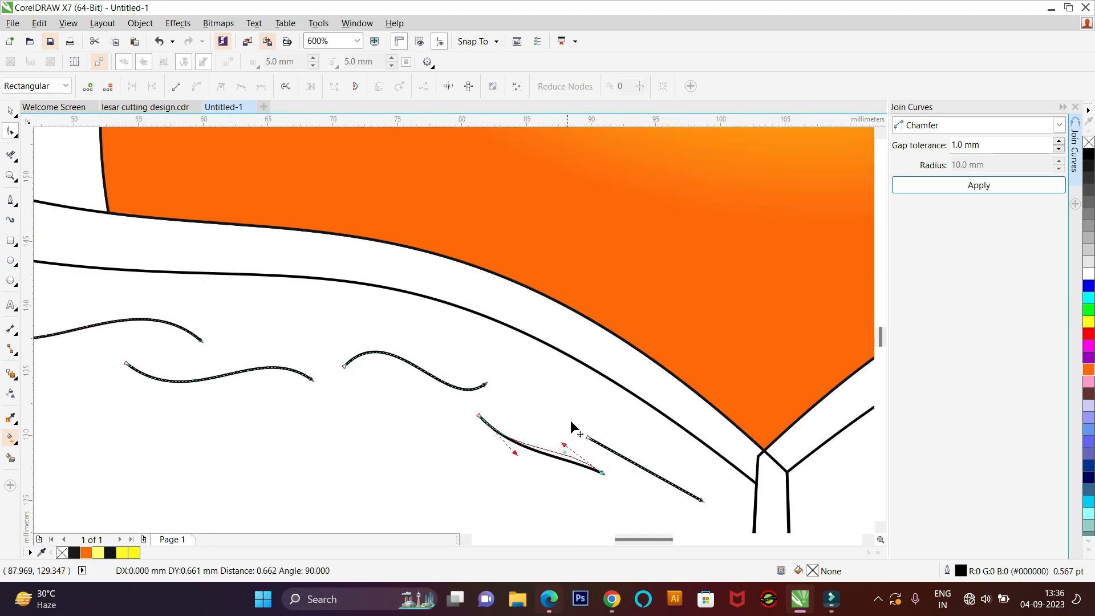
pyautogui.click(590, 438)
pyautogui.moveTo(630, 459); pyautogui.dragTo(631, 447)
pyautogui.moveTo(666, 479); pyautogui.dragTo(662, 528)
pyautogui.scroll(-4, 588, 355)
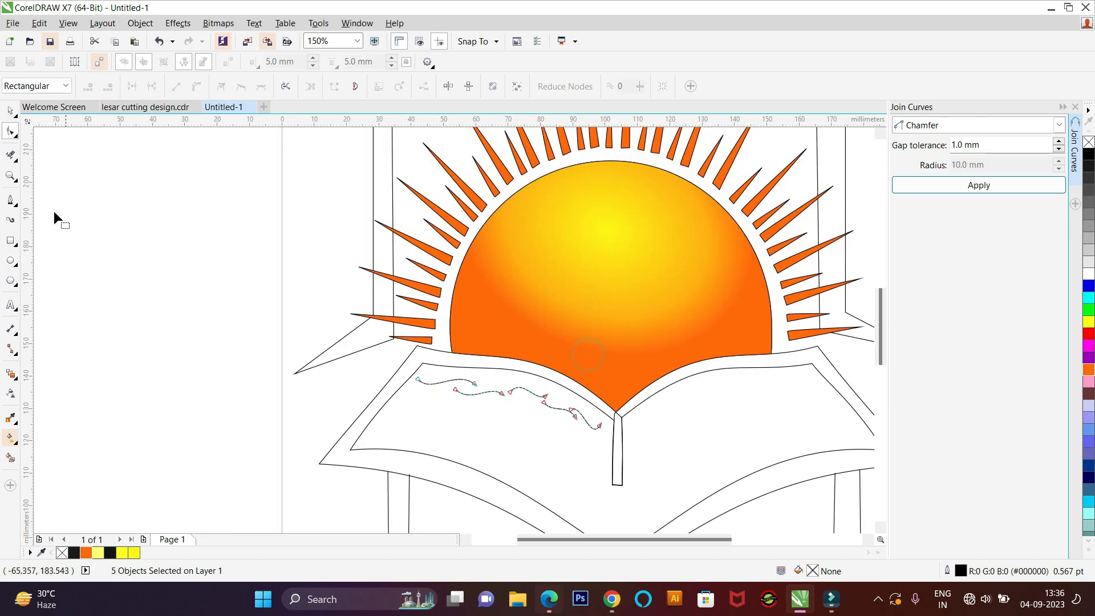
# - Place copies of the wavy lines in two lower rows on the left page and fine-tune the third row's positions
pyautogui.click(3, 116)
pyautogui.moveTo(507, 405); pyautogui.dragTo(496, 424)
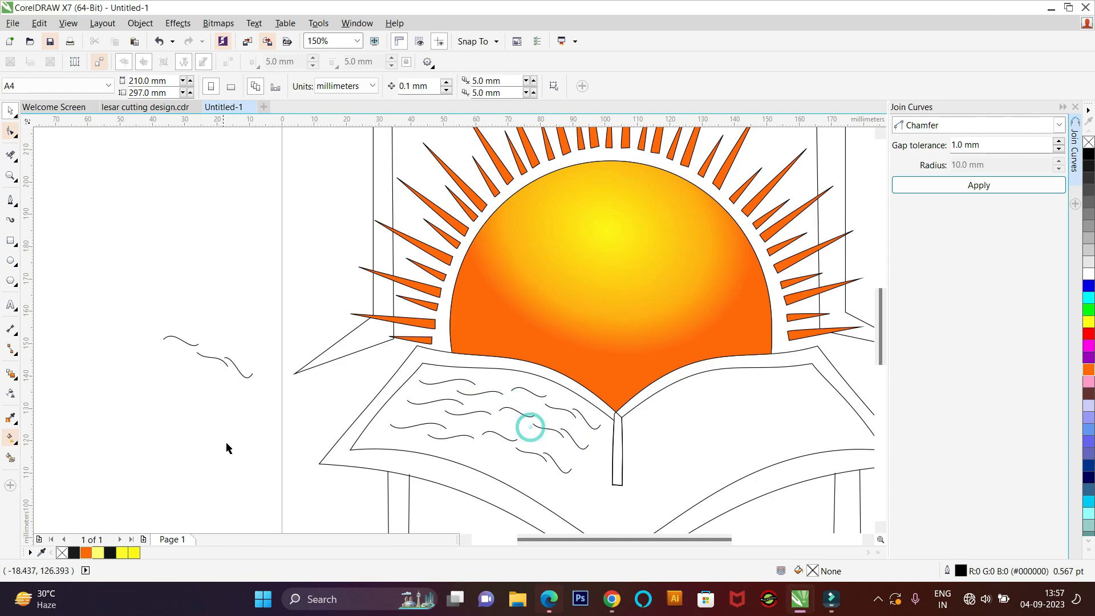
pyautogui.scroll(-1, 285, 415)
pyautogui.scroll(1, 247, 379)
pyautogui.scroll(1, 591, 492)
pyautogui.moveTo(601, 497); pyautogui.dragTo(614, 485)
pyautogui.click(500, 450)
pyautogui.moveTo(500, 449); pyautogui.dragTo(502, 440)
pyautogui.scroll(-1, 502, 465)
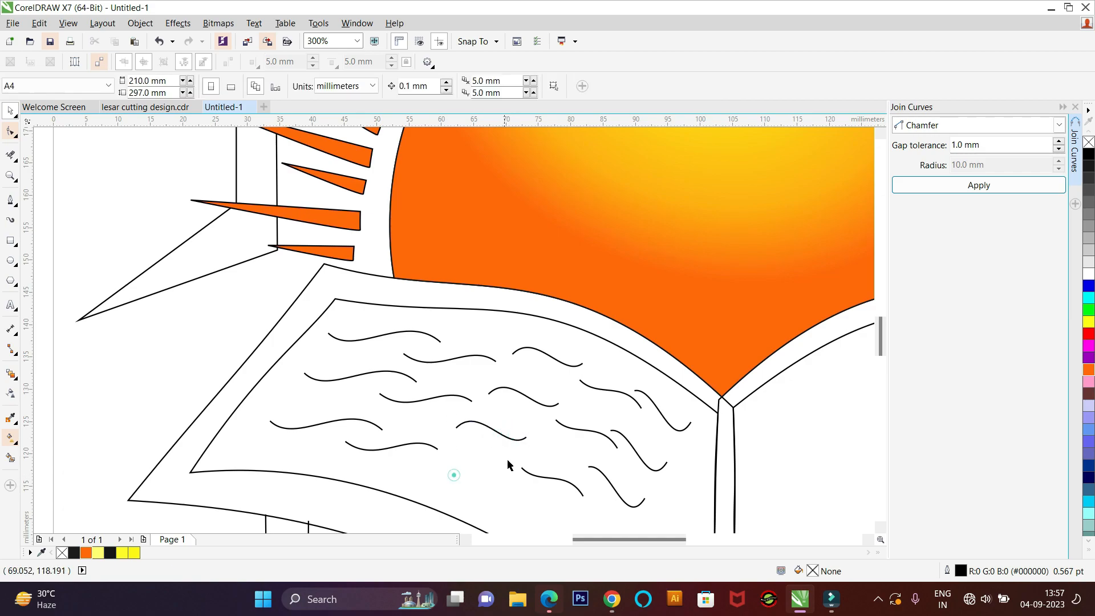
pyautogui.scroll(-1, 416, 430)
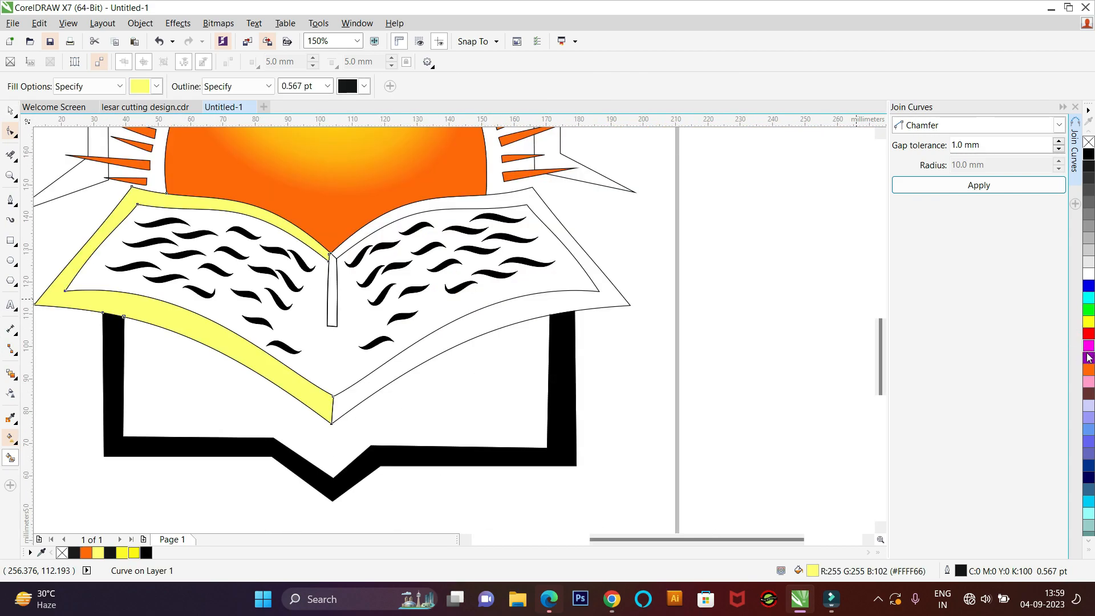
# - Try pink and magenta on the book's left border, settle on purple, and fill the right border with the same purple
pyautogui.click(1089, 381)
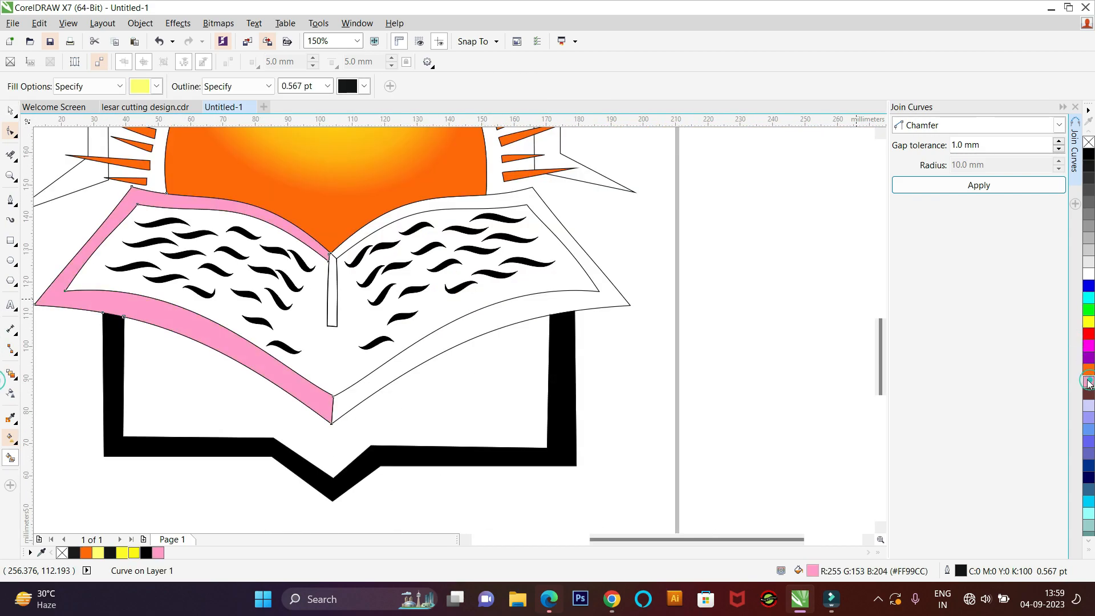
pyautogui.click(1089, 345)
pyautogui.click(1089, 358)
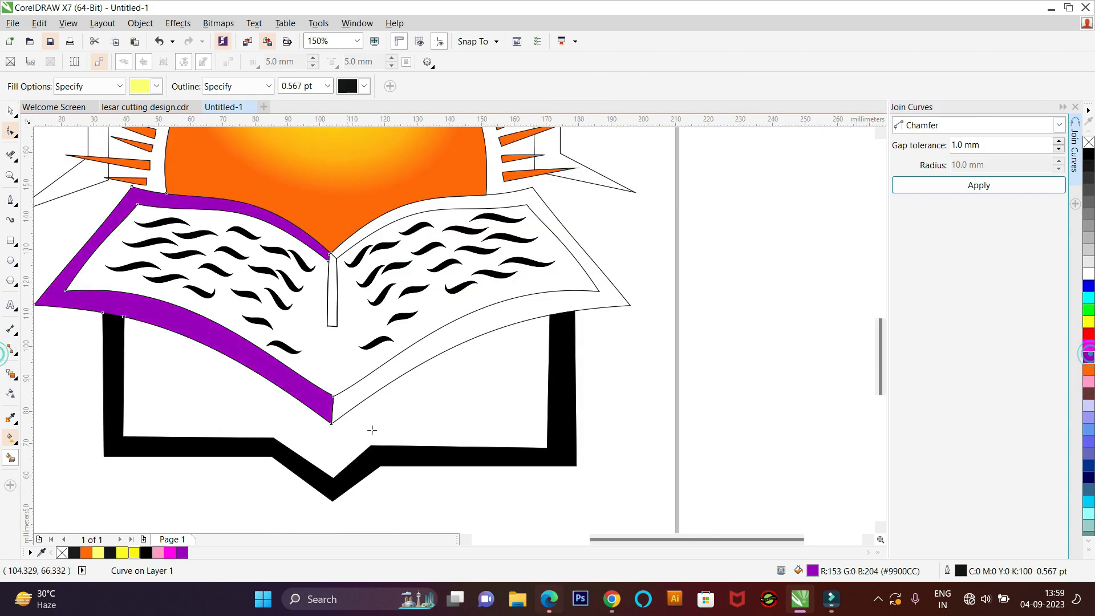
pyautogui.click(475, 337)
pyautogui.click(1089, 357)
pyautogui.scroll(-2, 368, 312)
pyautogui.click(217, 248)
pyautogui.click(233, 204)
pyautogui.hotkey('ctrl', 'z')
pyautogui.hotkey('ctrl', 'z')
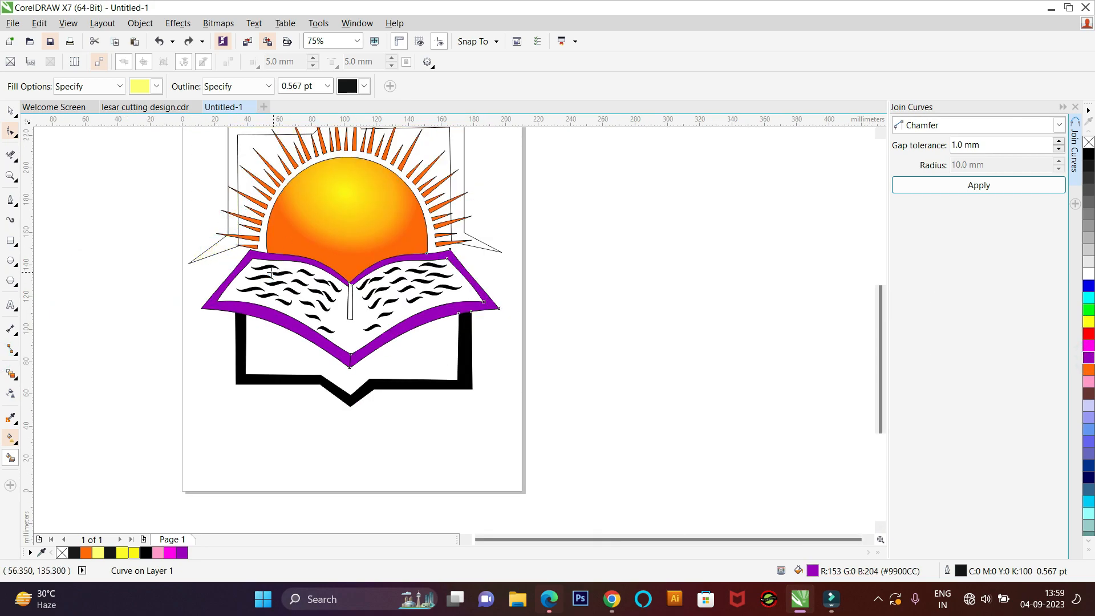
# - Fill the peaked frame behind the sun with purple and deselect it
pyautogui.scroll(-1, 200, 319)
pyautogui.click(11, 111)
pyautogui.click(217, 227)
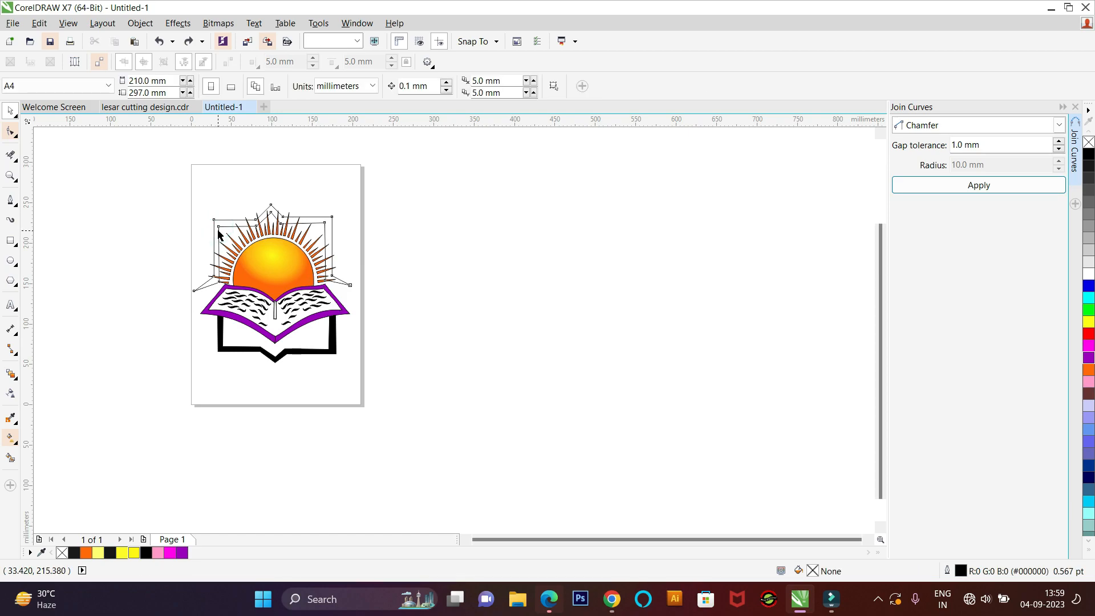
pyautogui.click(216, 229)
pyautogui.click(1089, 358)
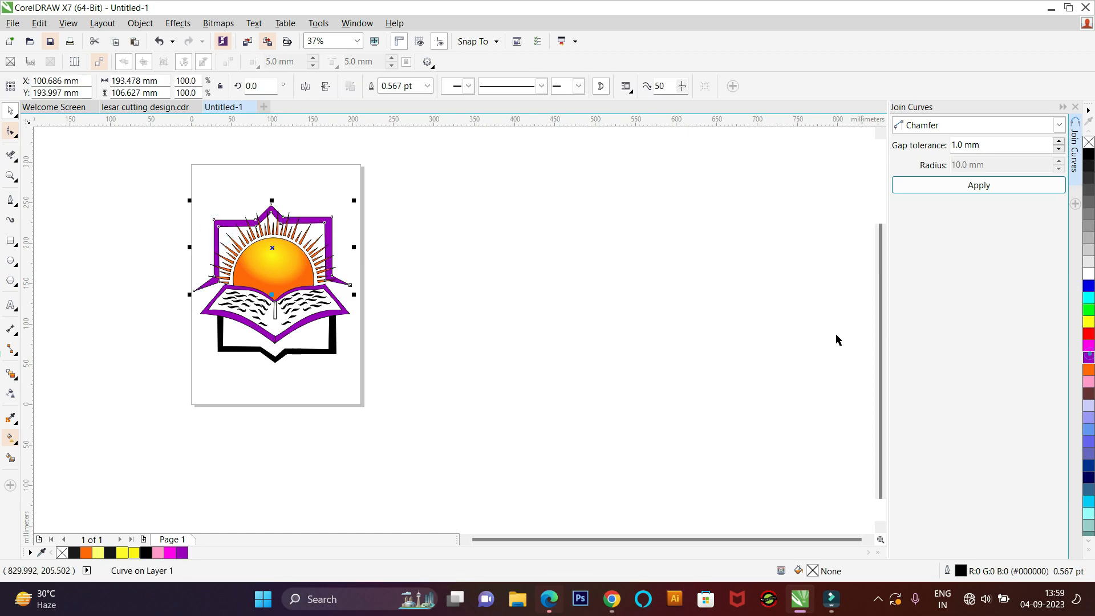
pyautogui.click(466, 251)
pyautogui.scroll(1, 302, 265)
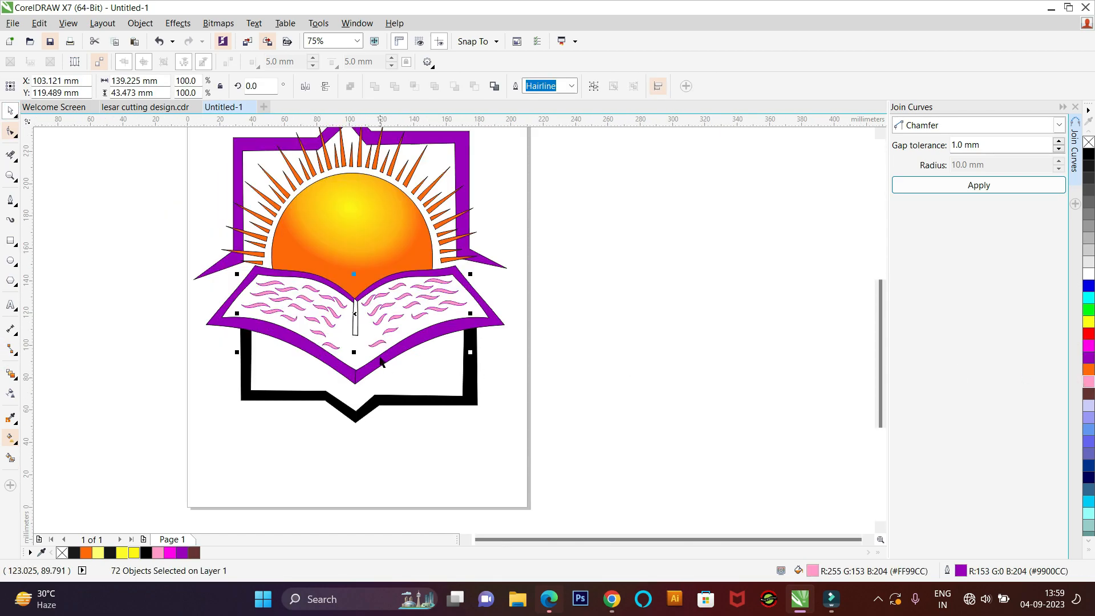
# - Fill the right and left book borders and the peaked frame behind the sun with pink
pyautogui.press('Tab')
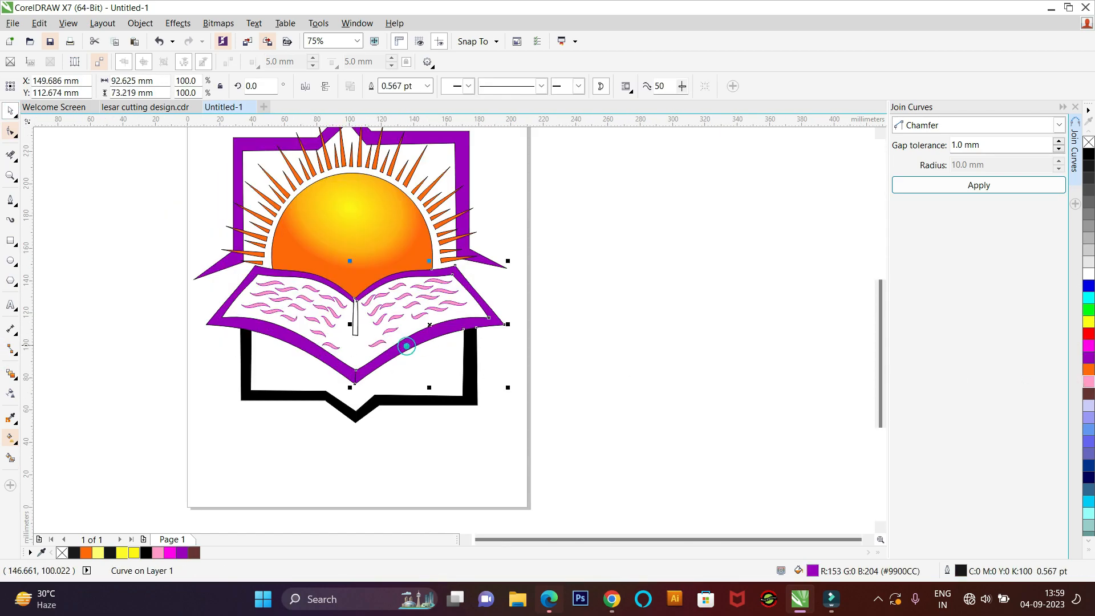
pyautogui.click(1089, 381)
pyautogui.press('Tab')
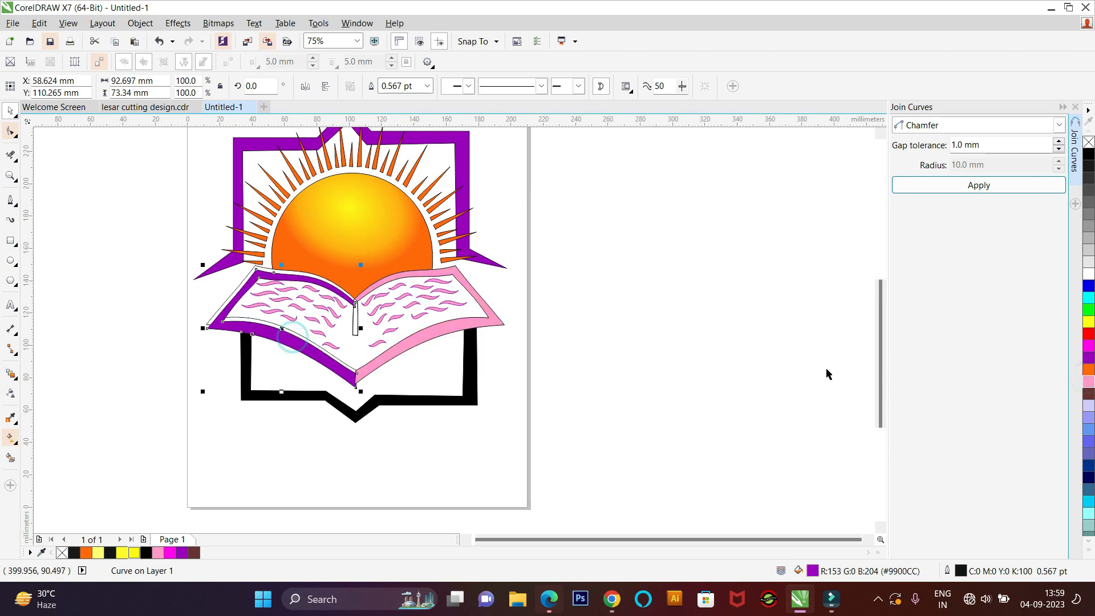
pyautogui.click(1089, 381)
pyautogui.click(237, 166)
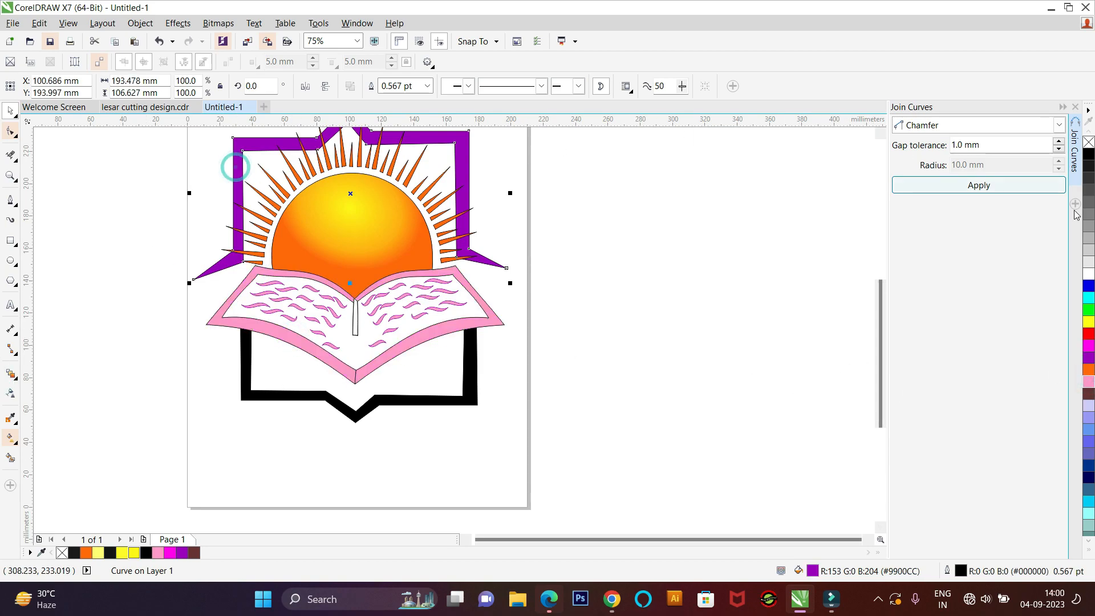
pyautogui.click(1089, 381)
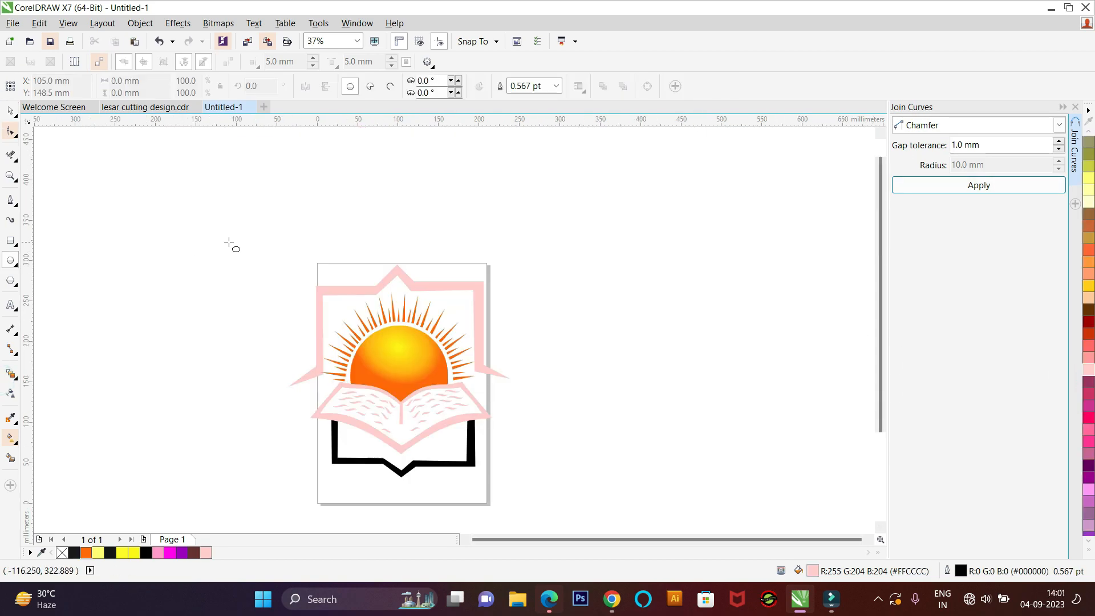
# - Draw three concentric circles around the emblem, the middle one about 386 mm in diameter
pyautogui.moveTo(231, 246); pyautogui.dragTo(561, 474)
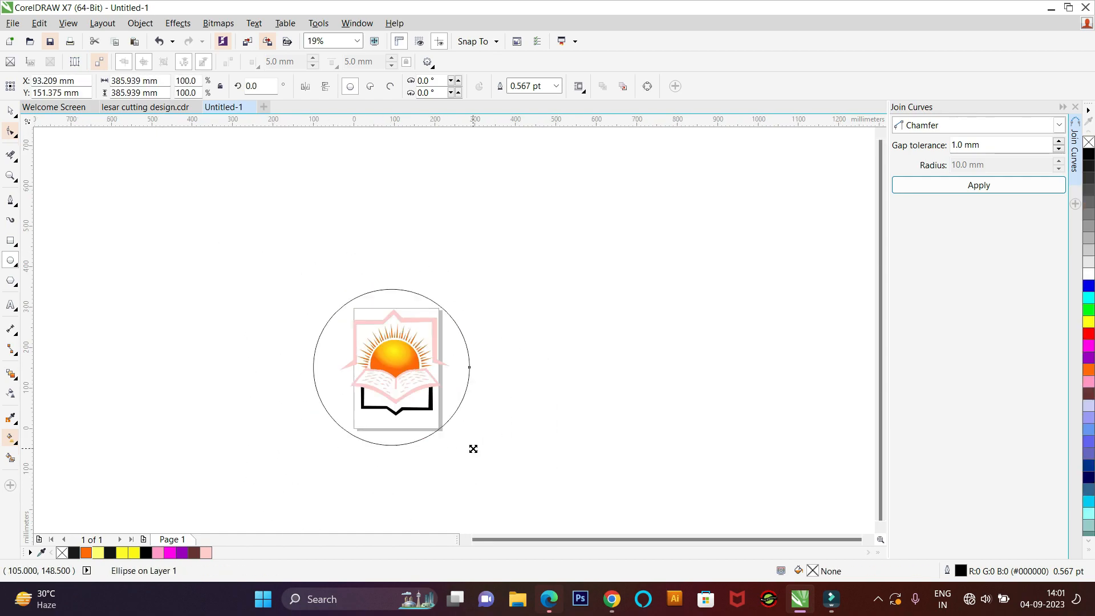
pyautogui.moveTo(471, 447); pyautogui.dragTo(468, 438)
pyautogui.scroll(2, 394, 388)
pyautogui.moveTo(526, 484); pyautogui.dragTo(553, 514)
pyautogui.click(609, 413)
pyautogui.scroll(-1, 500, 443)
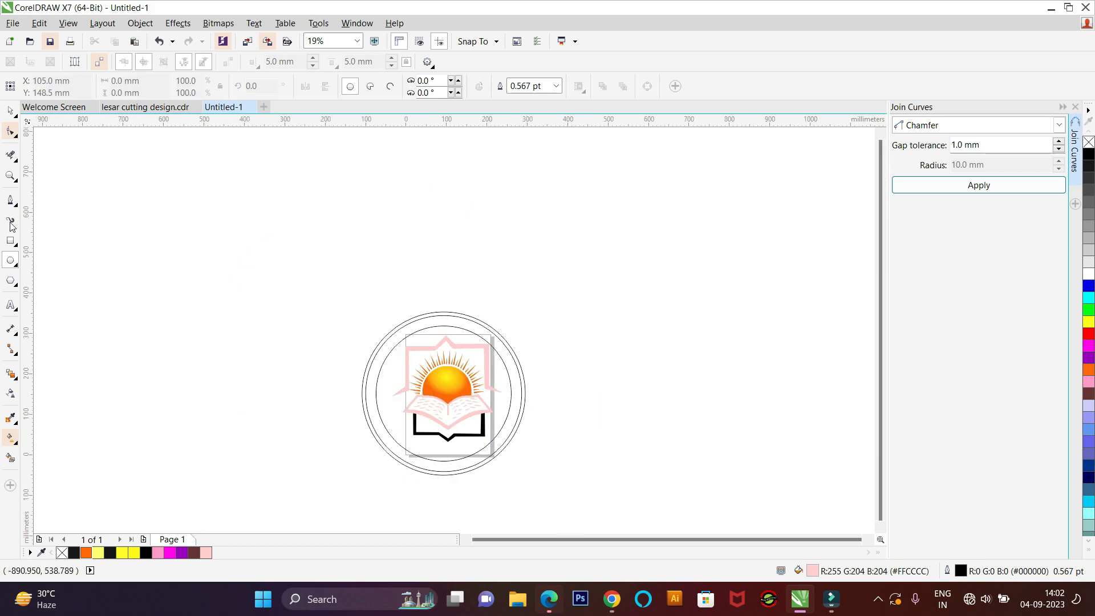
# - Create filled shapes from the outer and inner rings between the circles with Smart Fill, recolouring the outer ring orange
pyautogui.click(14, 113)
pyautogui.scroll(4, 546, 356)
pyautogui.click(443, 424)
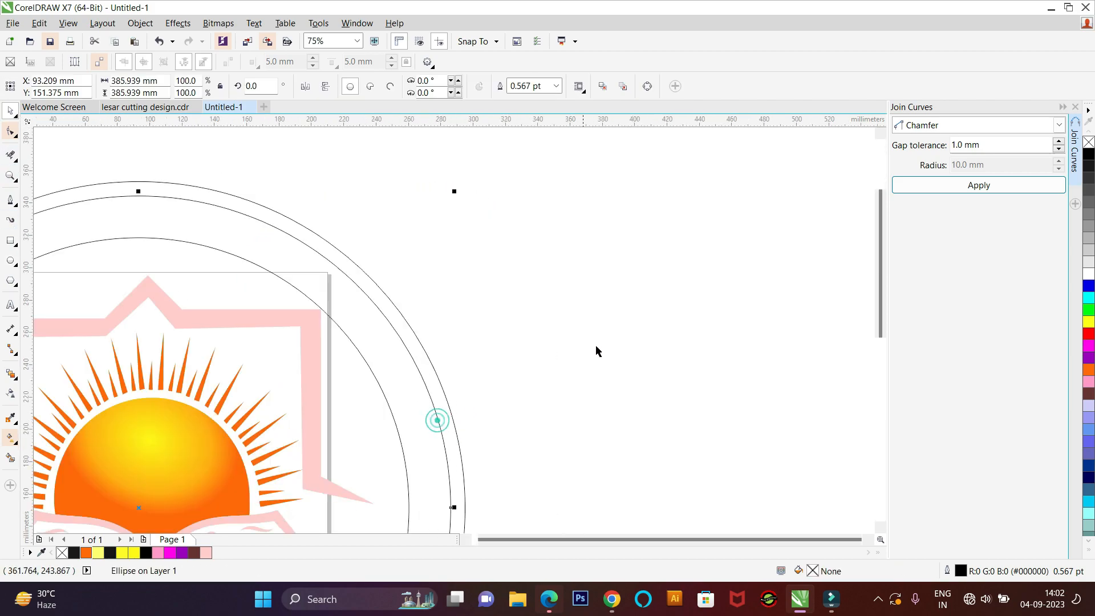
pyautogui.click(10, 459)
pyautogui.click(419, 351)
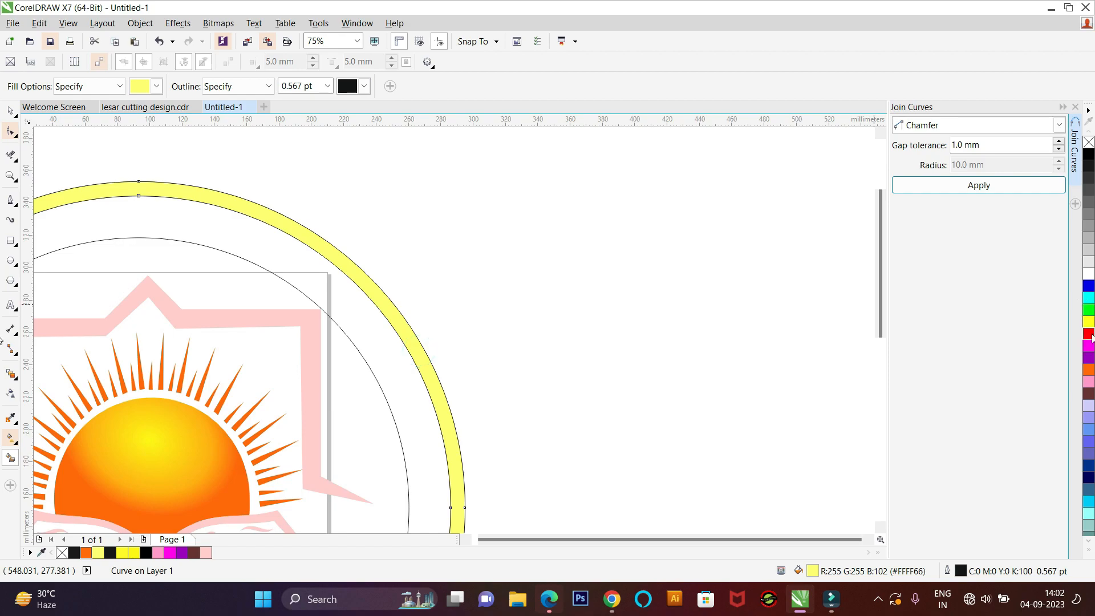
pyautogui.click(1089, 369)
pyautogui.click(354, 315)
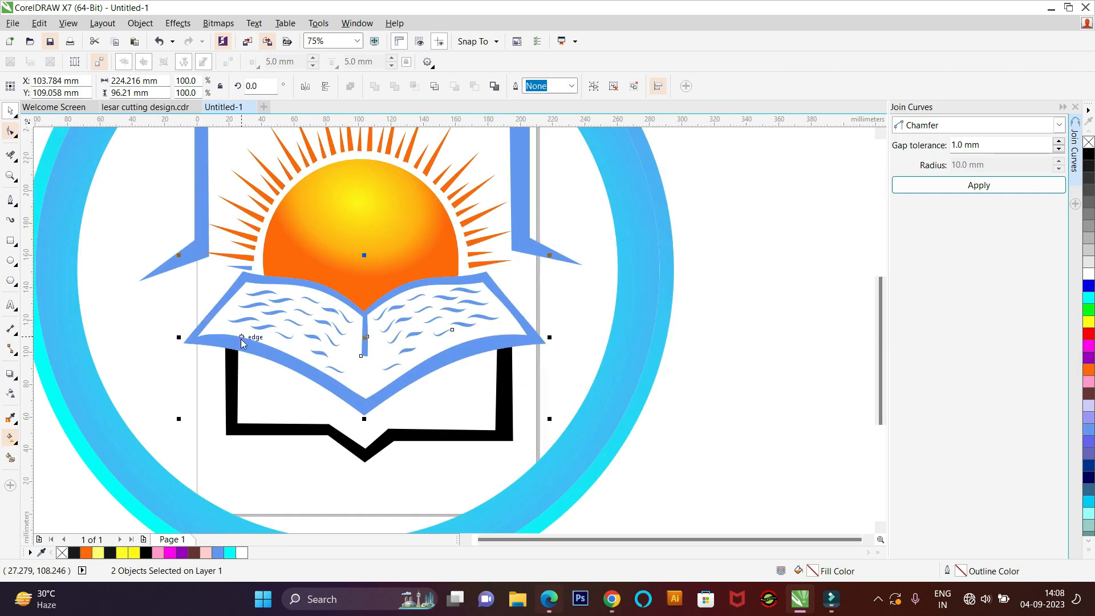
# - Group the two selected book objects and cast a black drop shadow about 14 mm below the book
pyautogui.hotkey('ctrl', 'g')
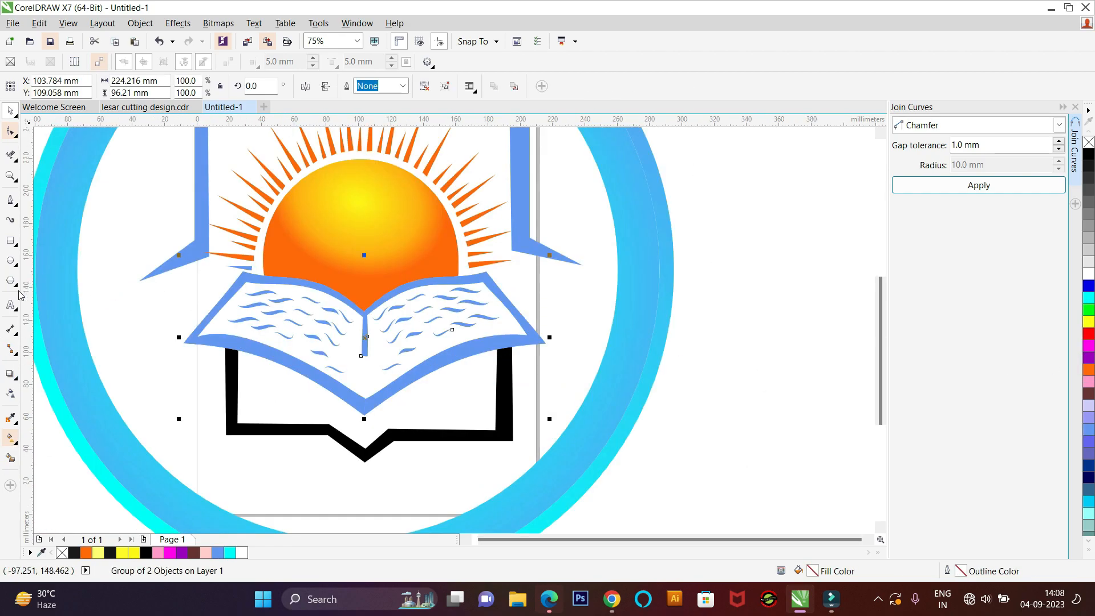
pyautogui.click(10, 374)
pyautogui.moveTo(358, 356); pyautogui.dragTo(356, 379)
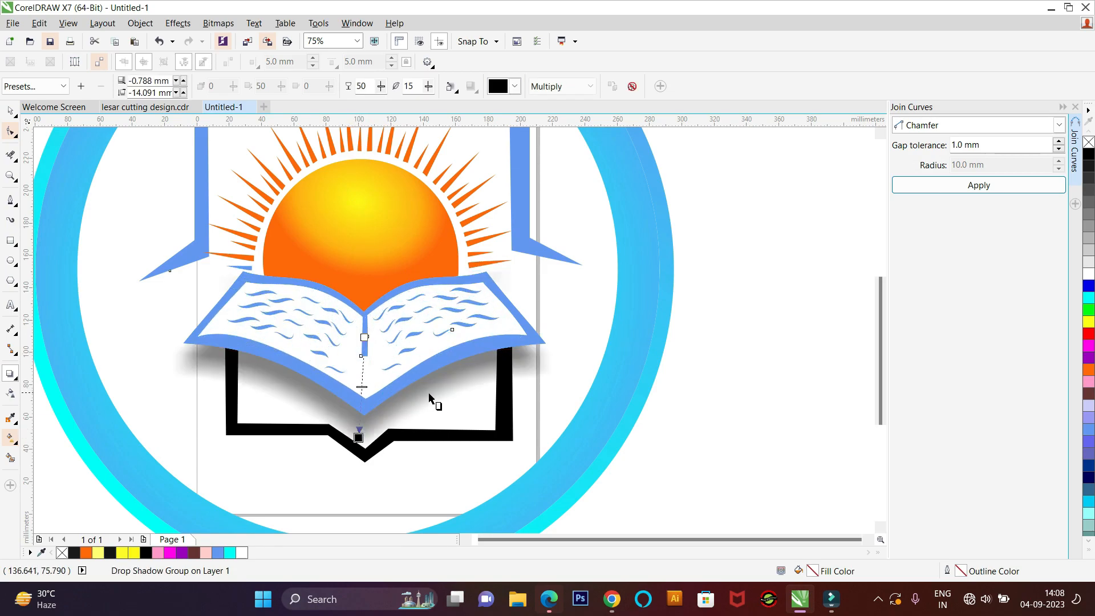
pyautogui.click(742, 344)
pyautogui.scroll(-1, 421, 415)
pyautogui.scroll(1, 401, 409)
pyautogui.click(381, 433)
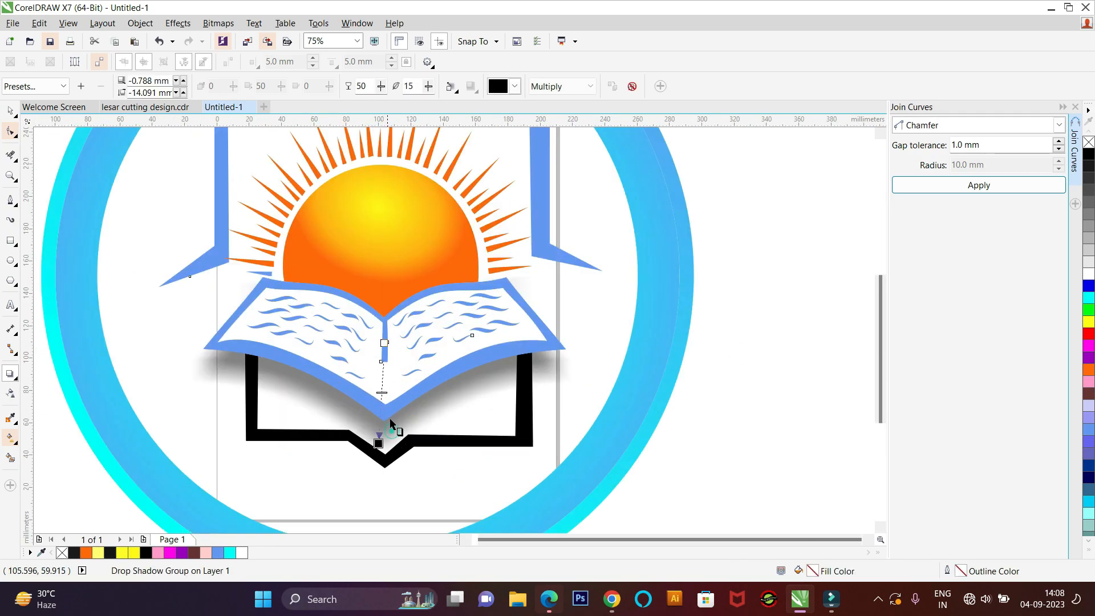